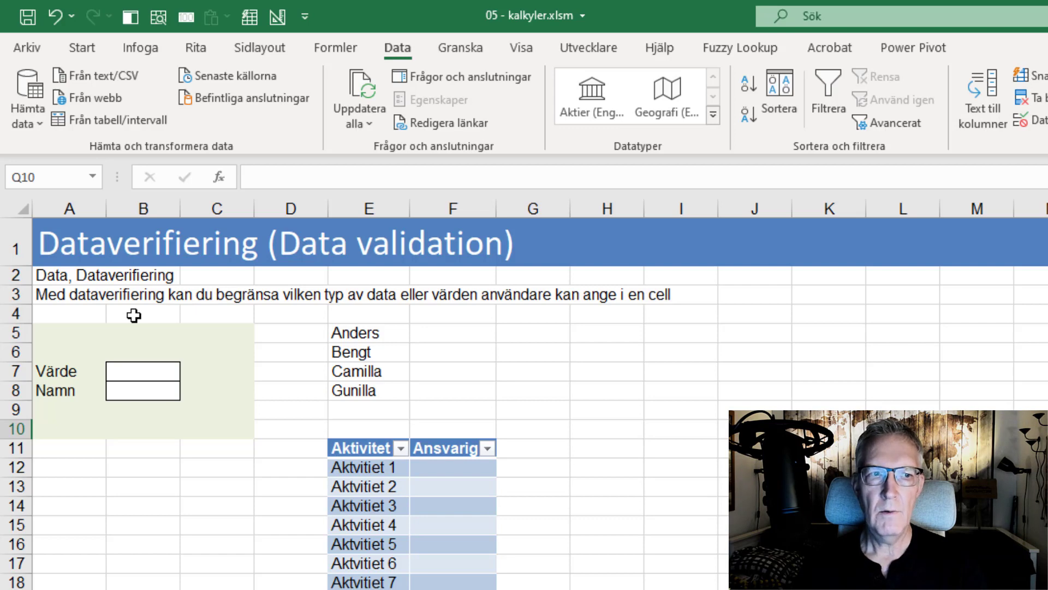
Set data validation on cell B7 (Värde) to allow only whole numbers (Hela nummer) between 1000 and 2000
left_click(143, 371)
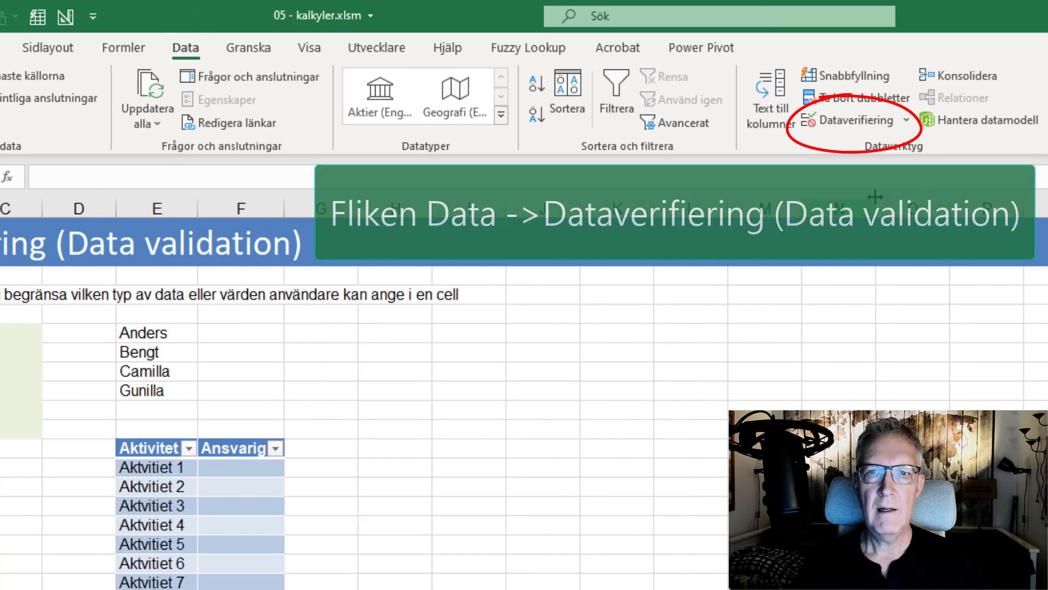
left_click(857, 120)
left_click_drag(460, 334, 236, 289)
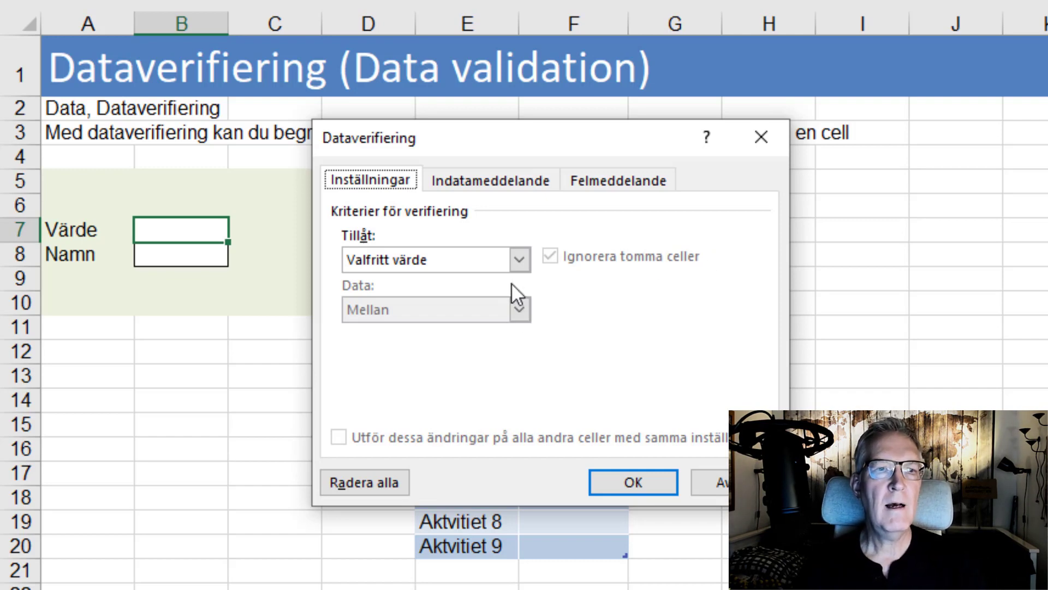
left_click(517, 263)
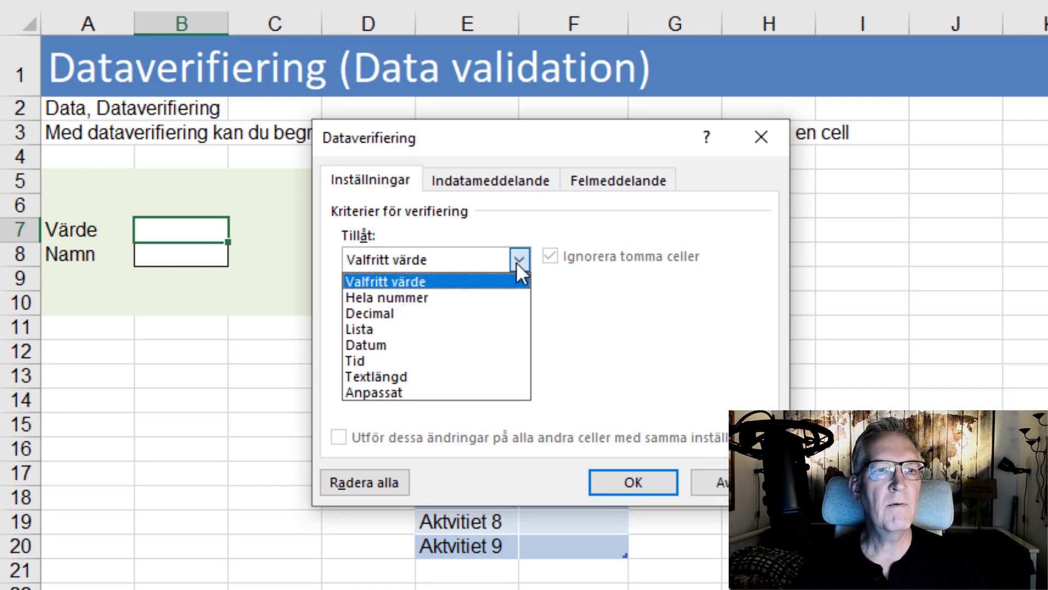
left_click(459, 302)
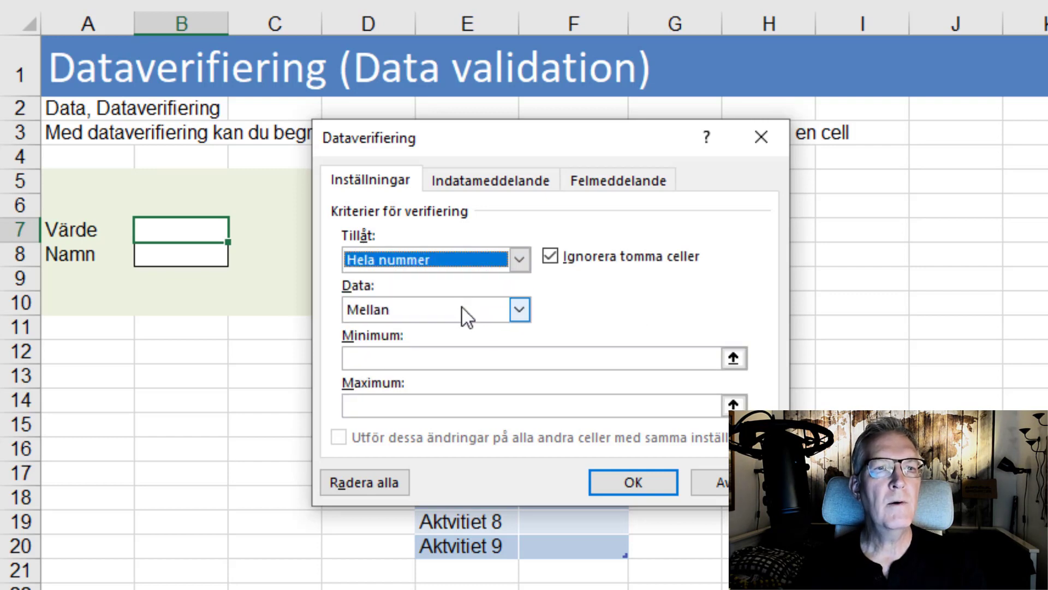
left_click_drag(501, 139, 521, 88)
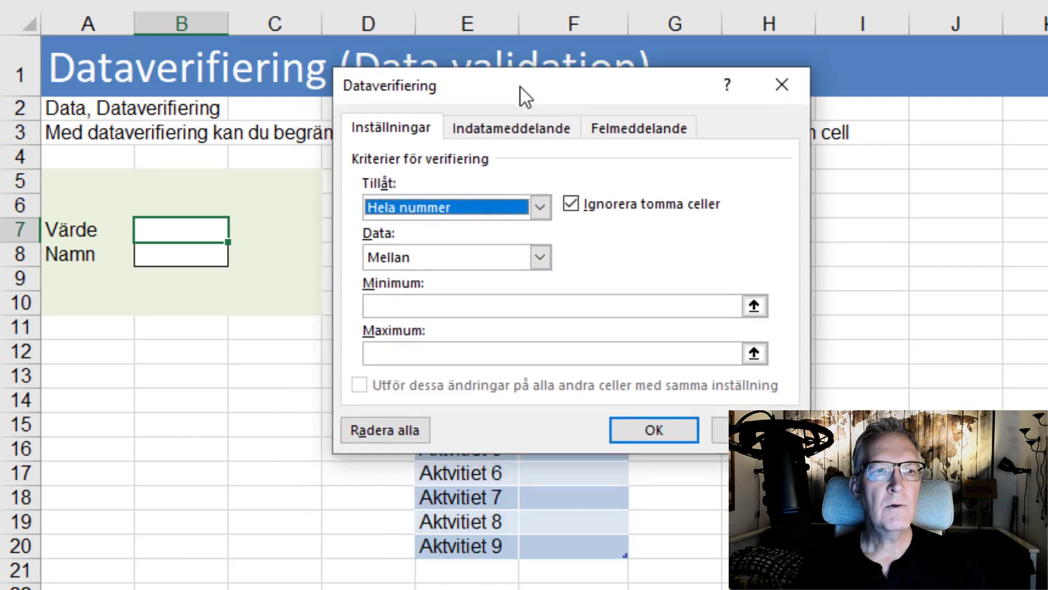
left_click(448, 306)
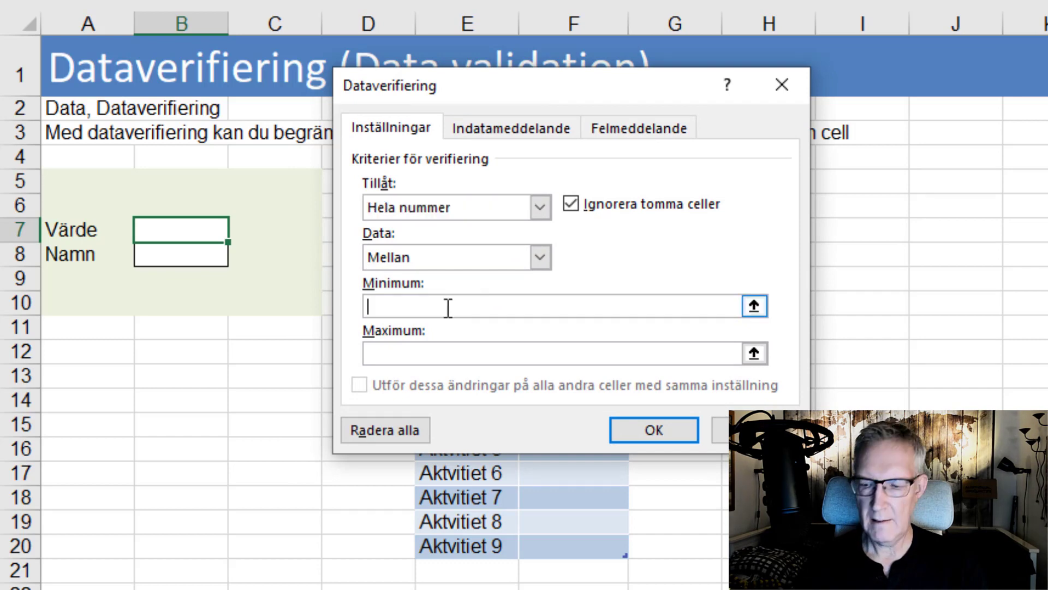
type("1000")
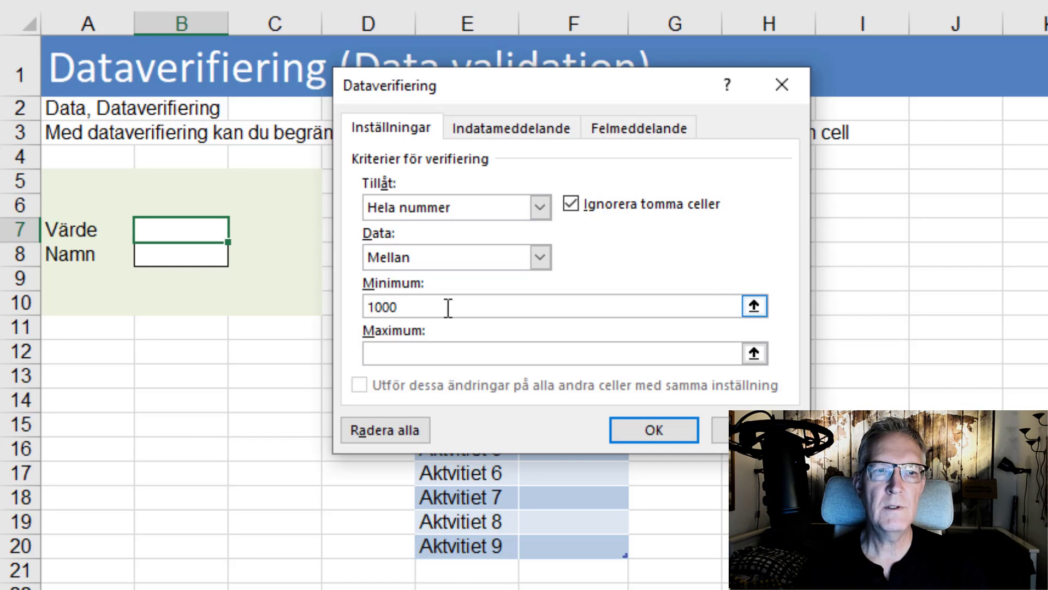
left_click(444, 351)
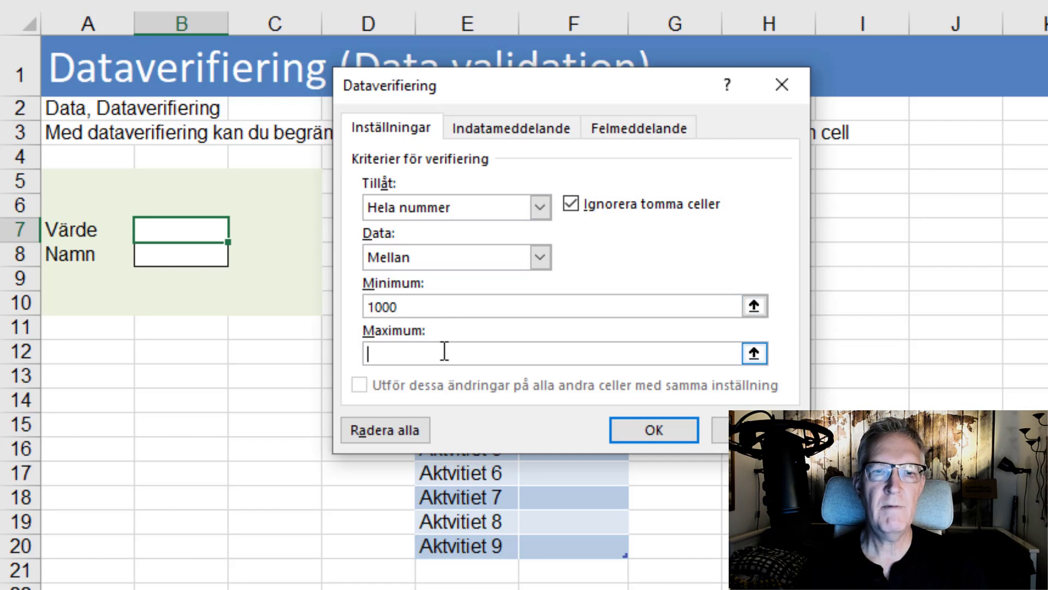
type("2000")
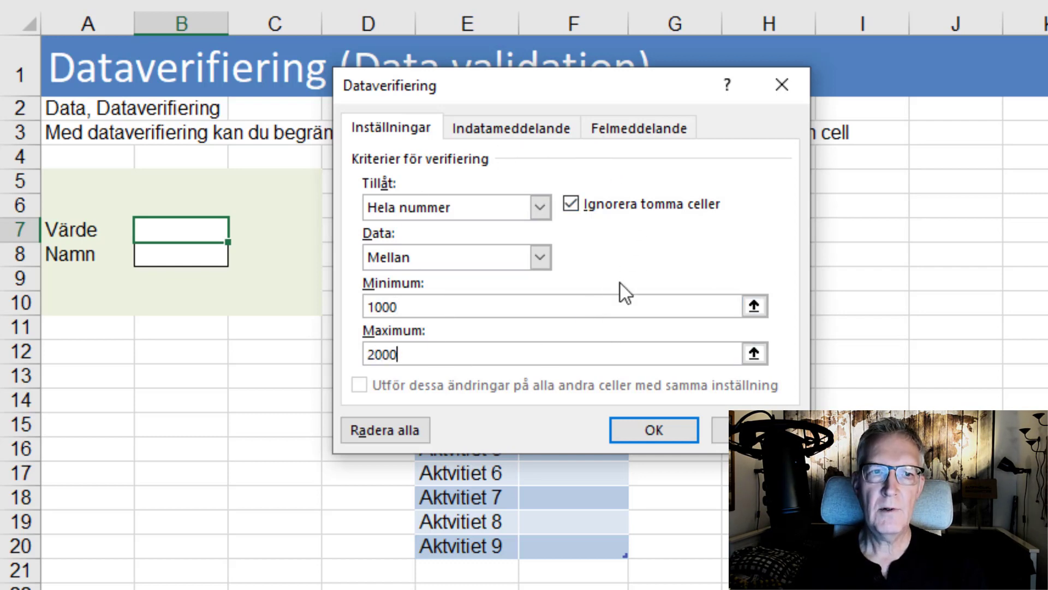
Give the B7 validation the input message "Endast hela nummer mellan 1000 och 2000!" with no title
left_click(530, 130)
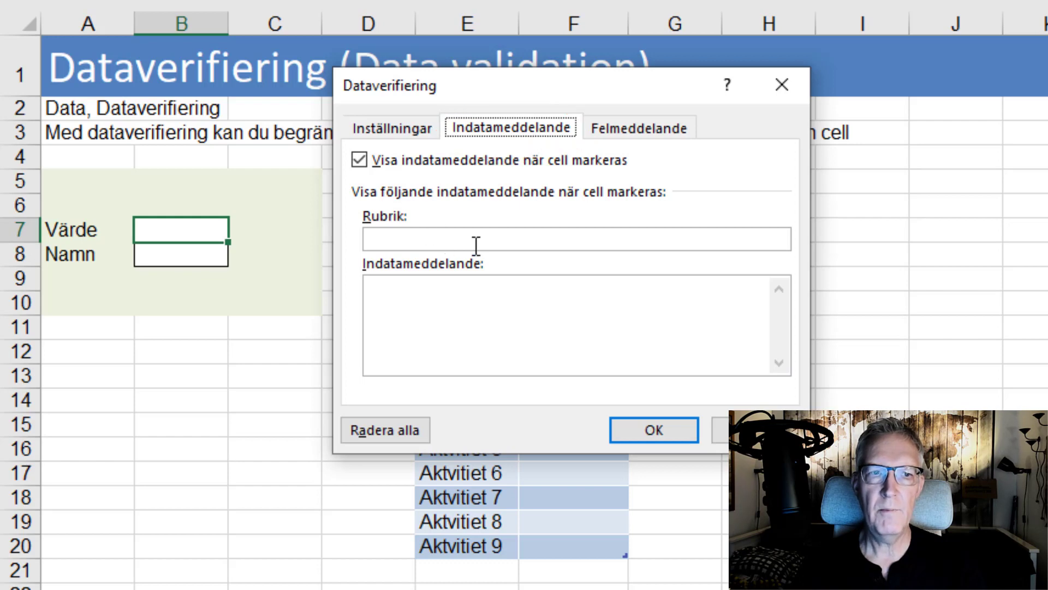
left_click(465, 290)
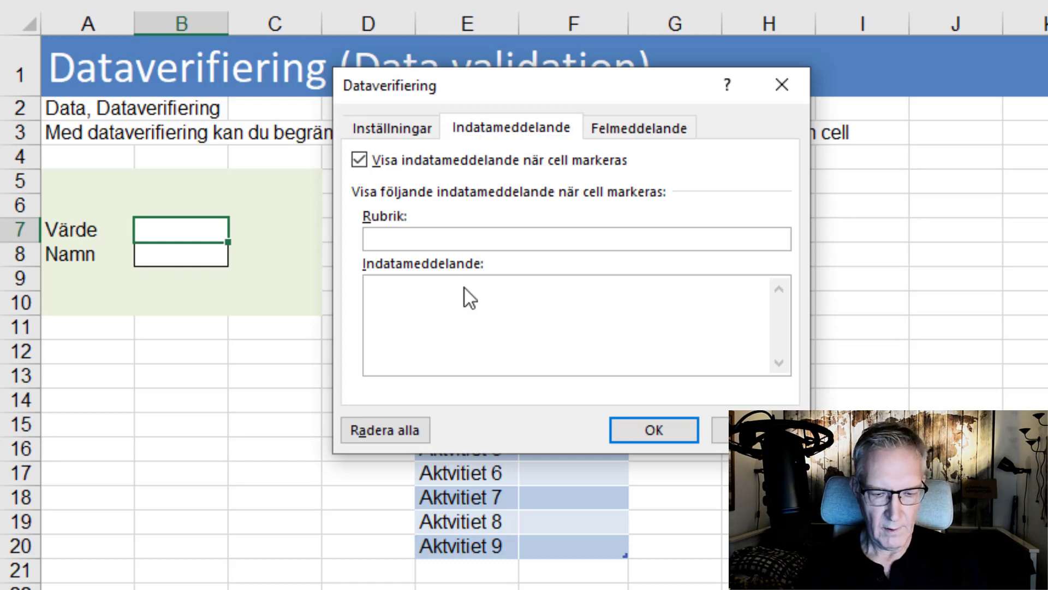
type("Endast hela nummer mellan 1000 och 2000")
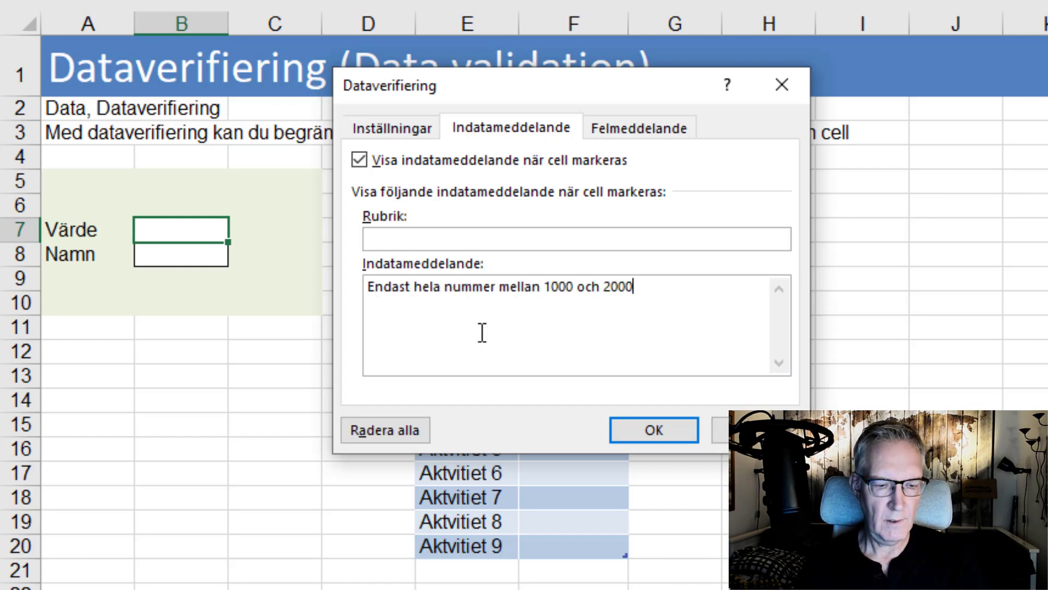
type("!")
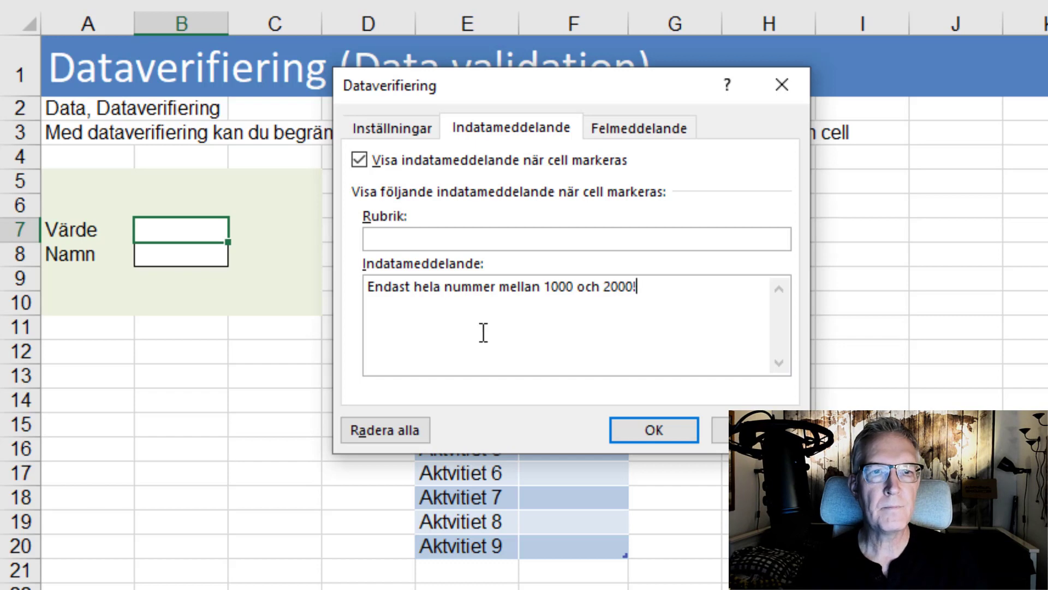
Add a Stopp error message reading "Endast hela nummer mellan 1000 och 2000! Gör om gör rätt!" and apply the validation to B7
left_click(627, 132)
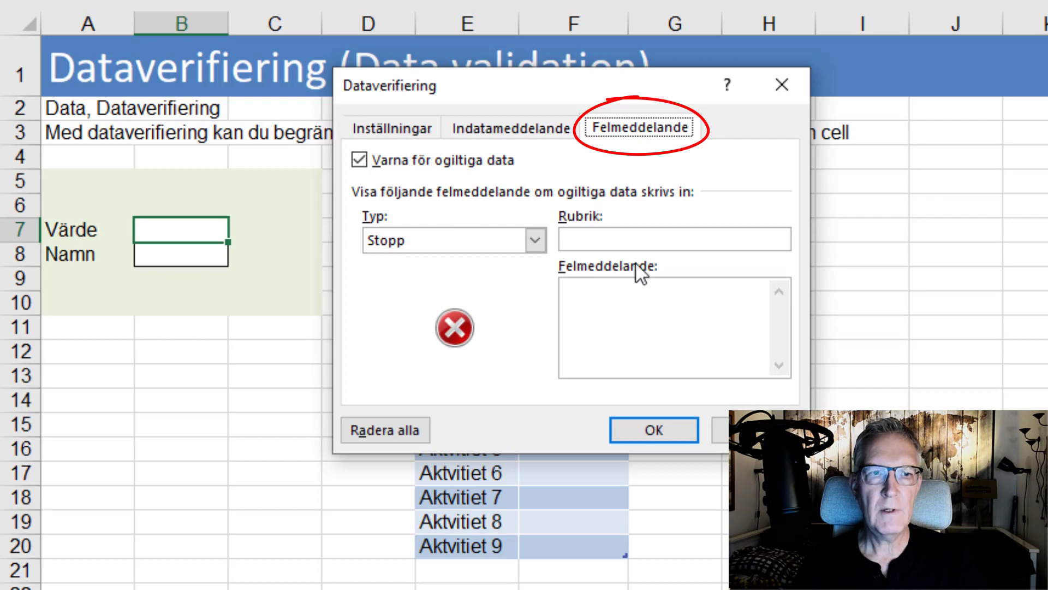
left_click(534, 241)
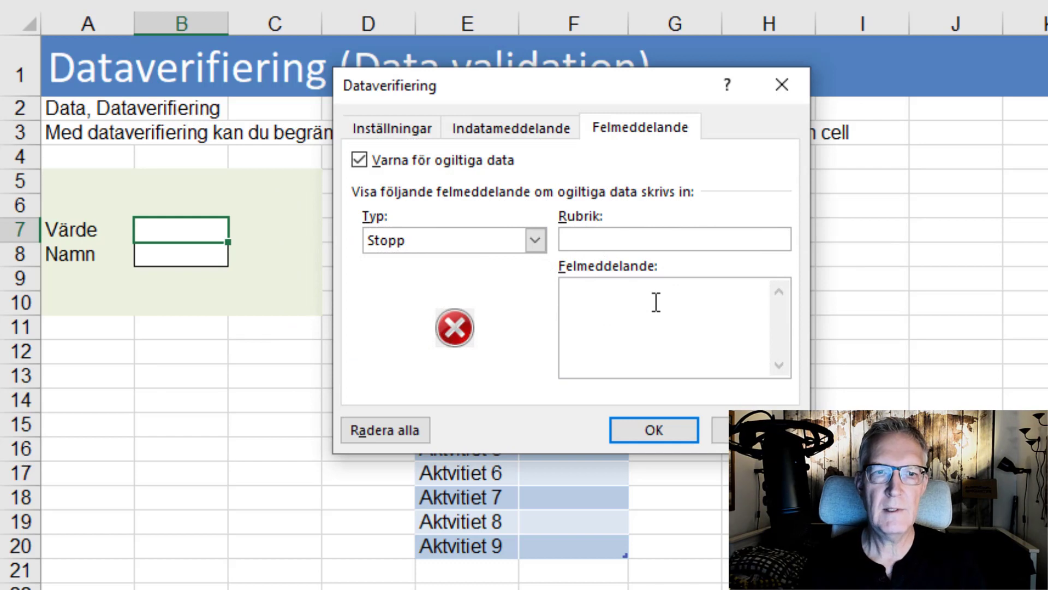
left_click(656, 302)
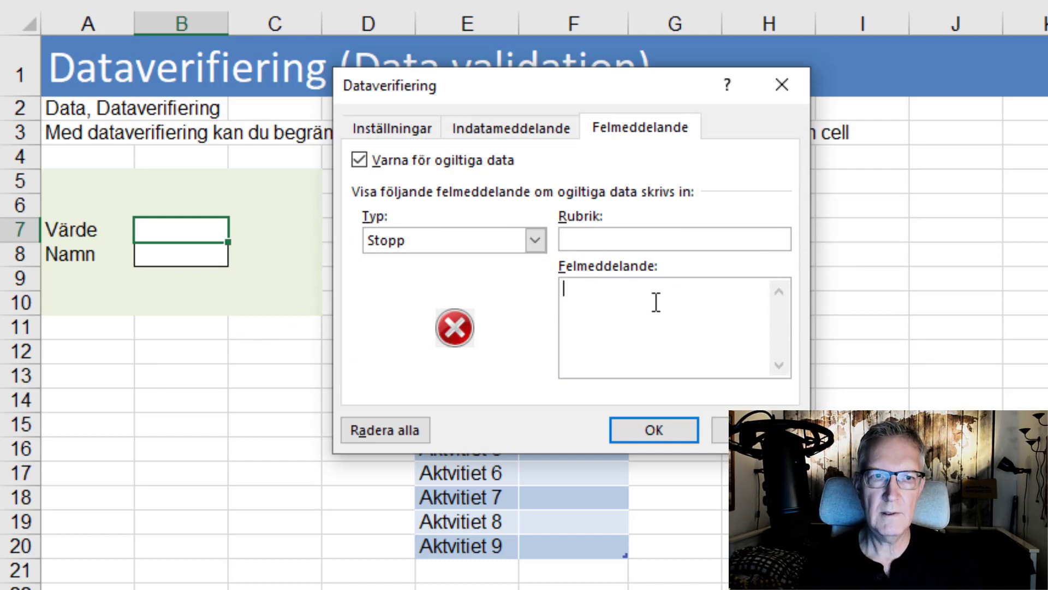
type("Endast hela nummer mellan 1000 och 2000!")
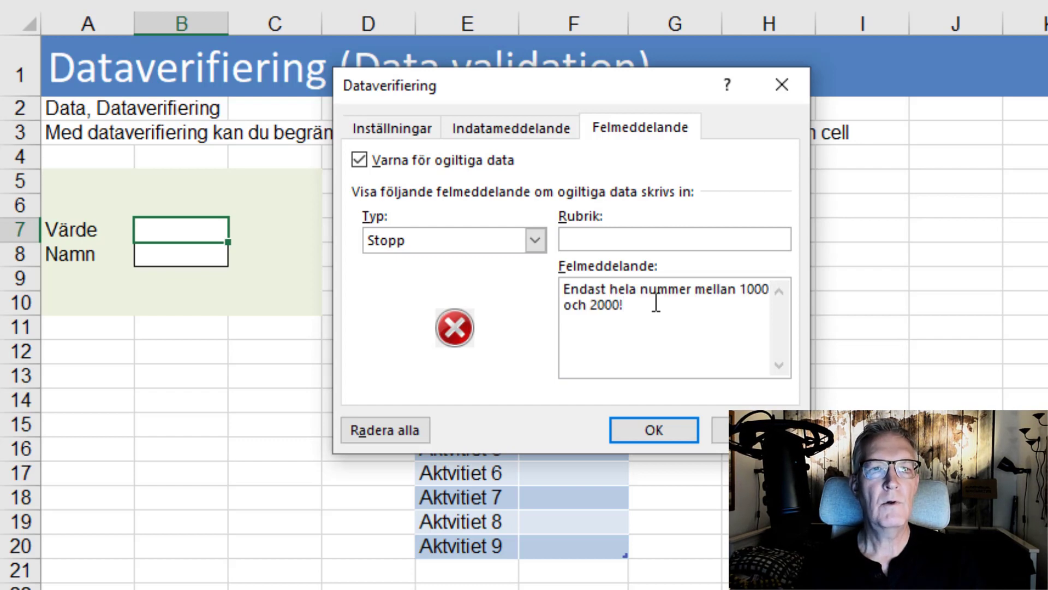
type("Gör")
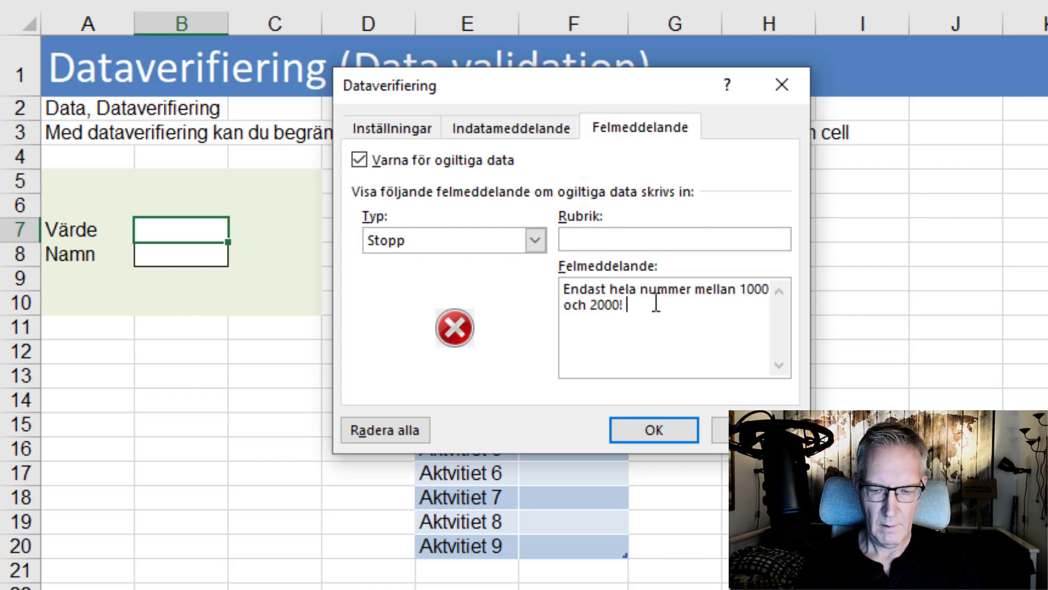
type(" om gör")
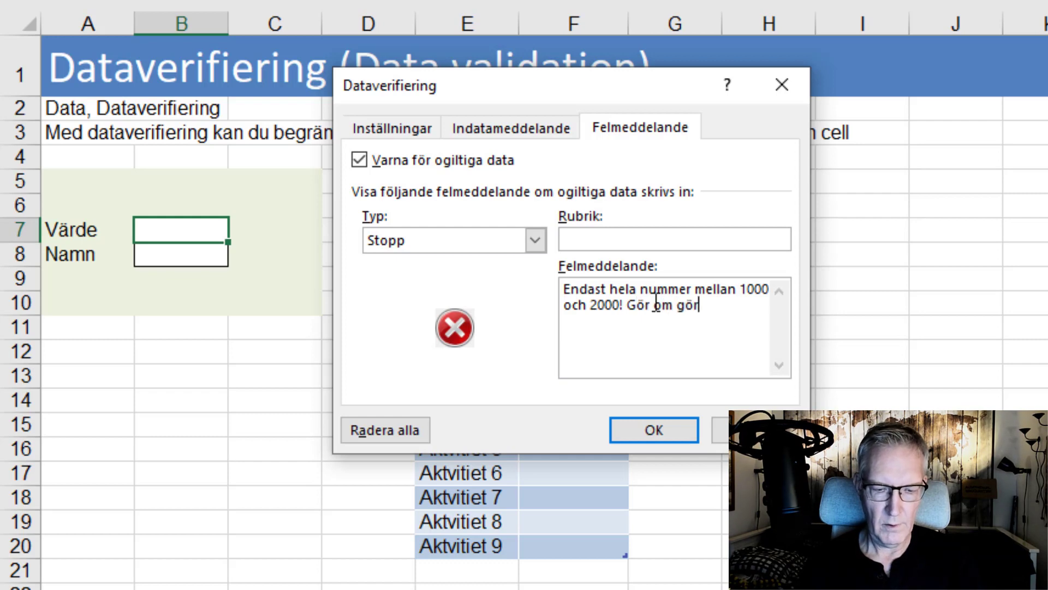
type(" rätt!")
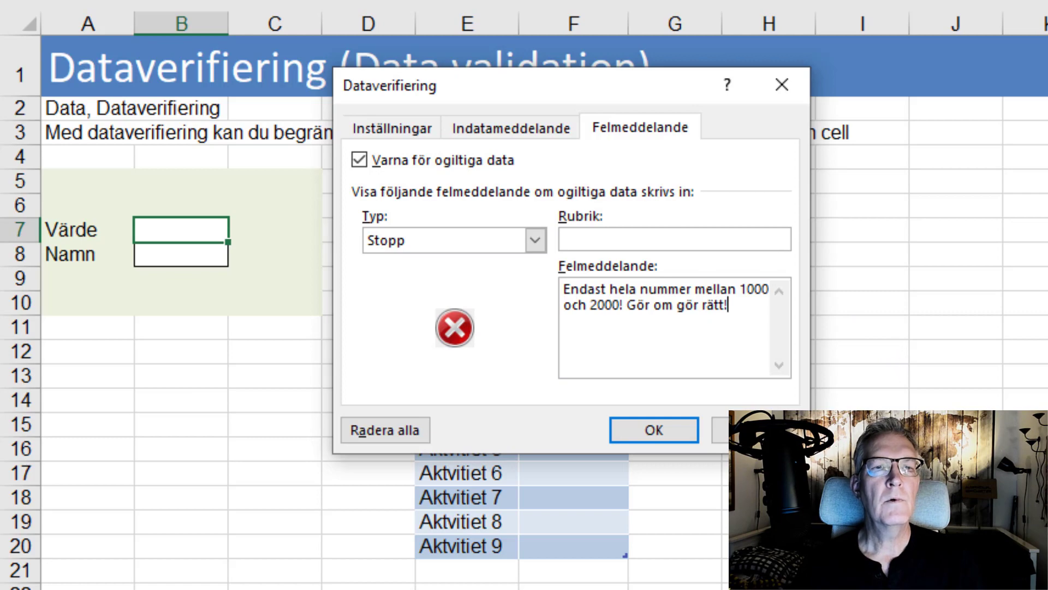
left_click(657, 429)
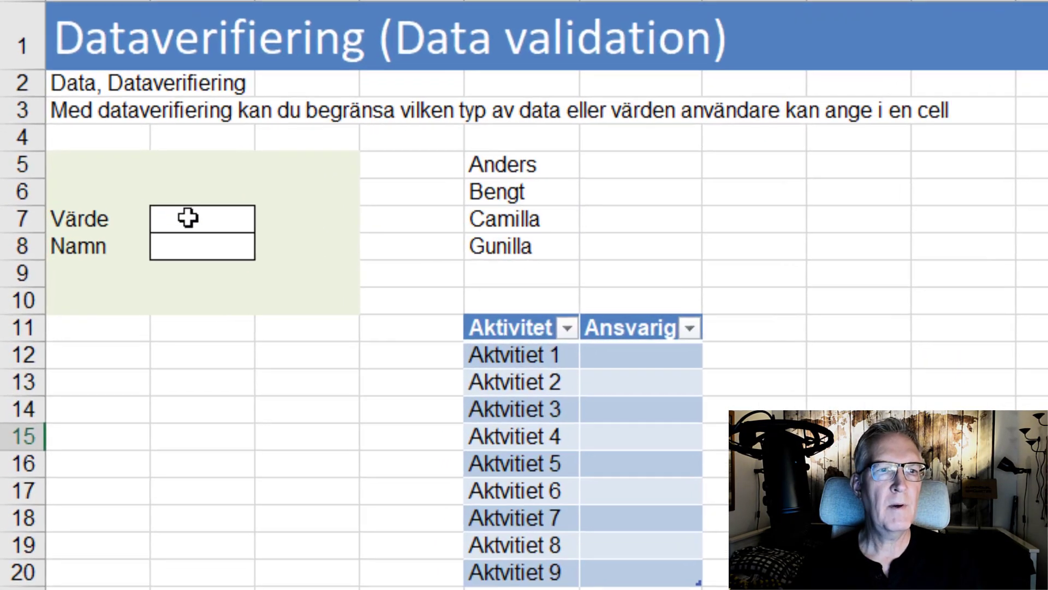
Test the validation by trying to enter 500 in cell B7, and choose to retry the entry
left_click(182, 227)
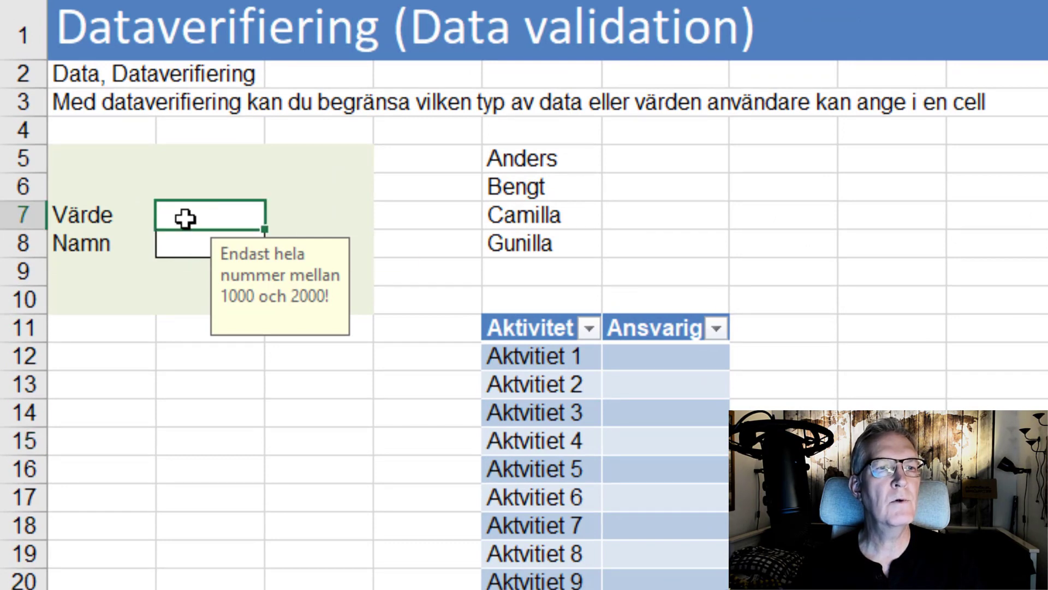
type("500")
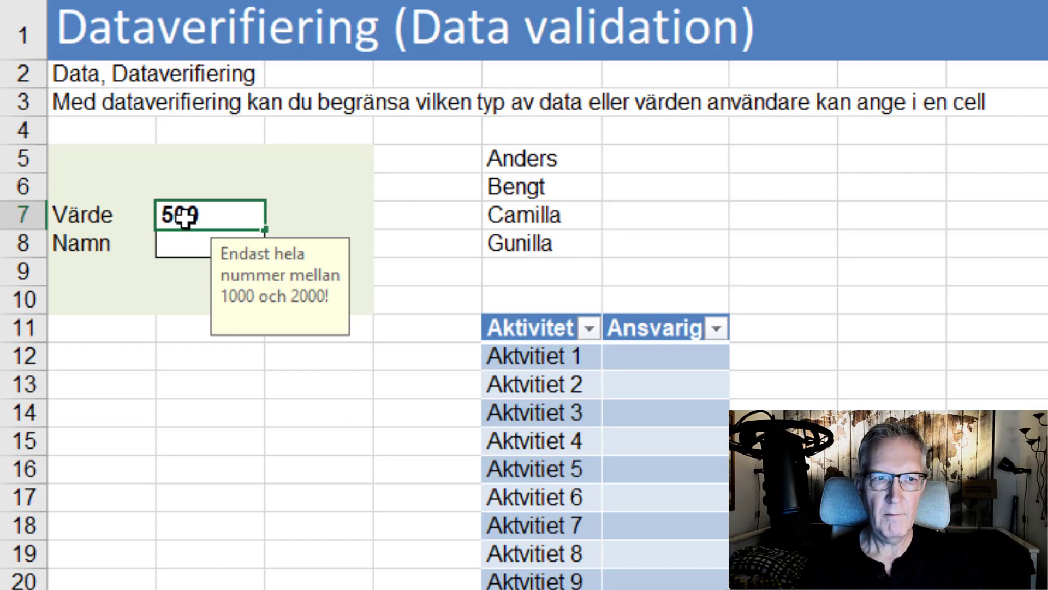
key("Return")
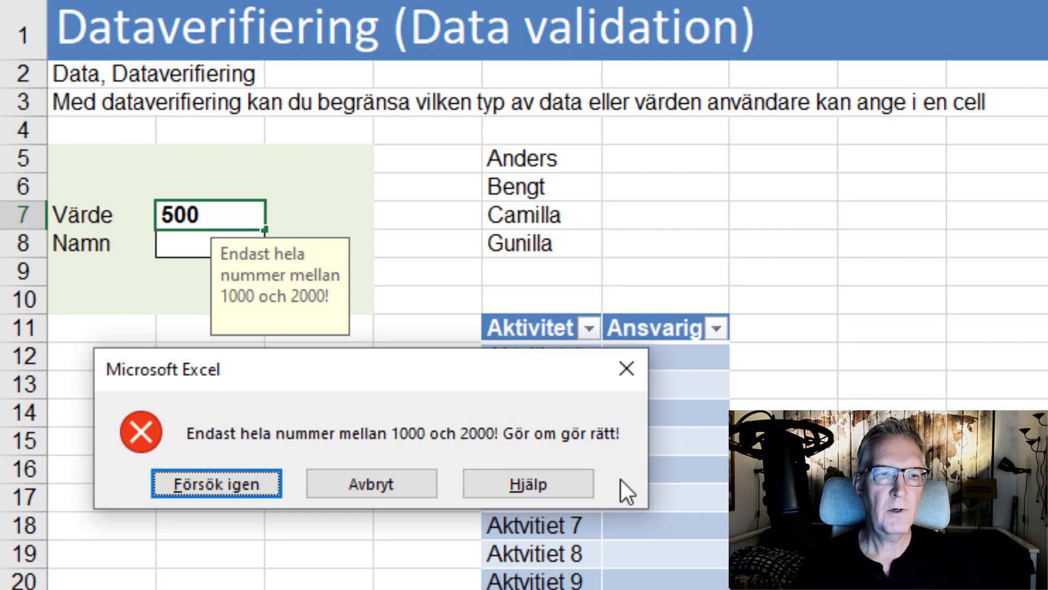
left_click(223, 493)
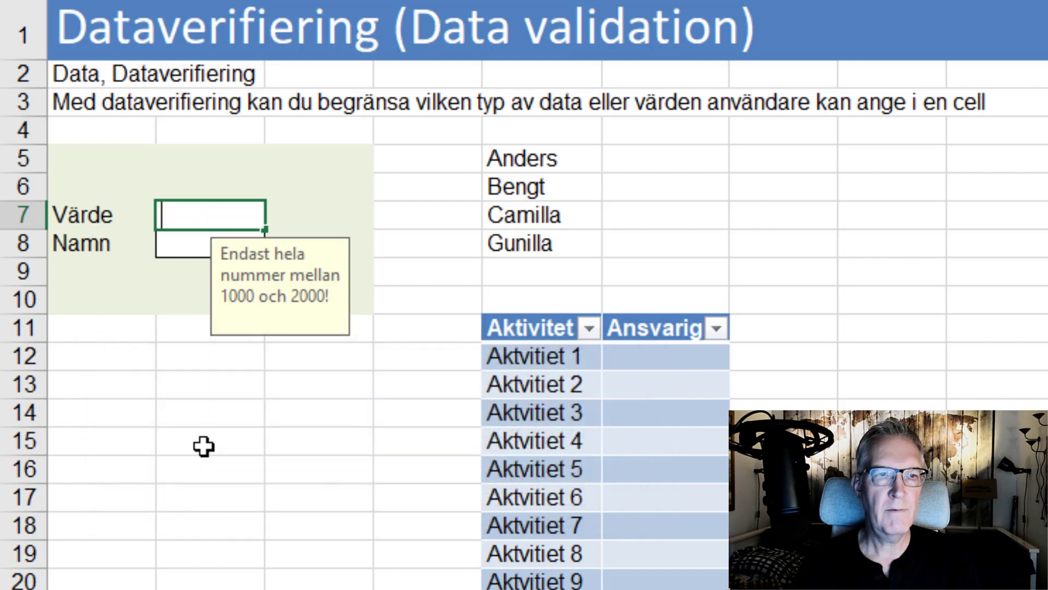
Enter the value 1500 in cell B7
type("1")
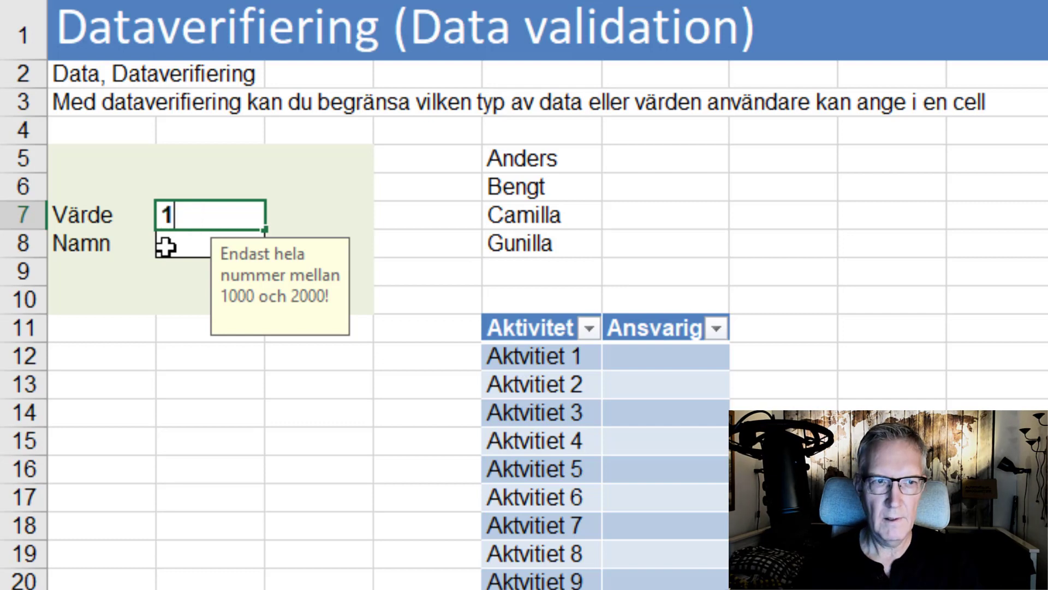
type("500")
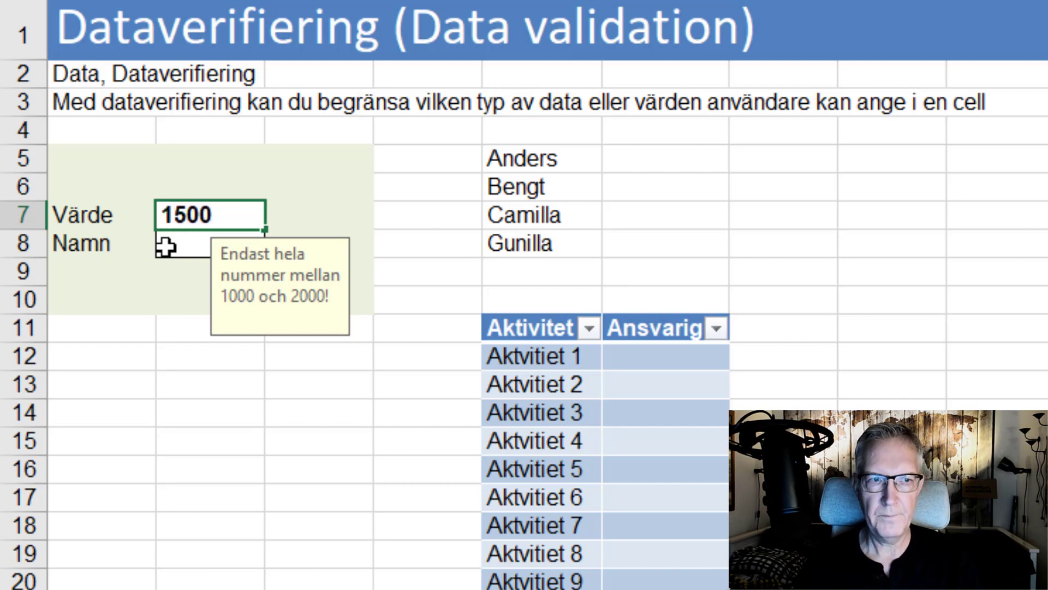
key("Return")
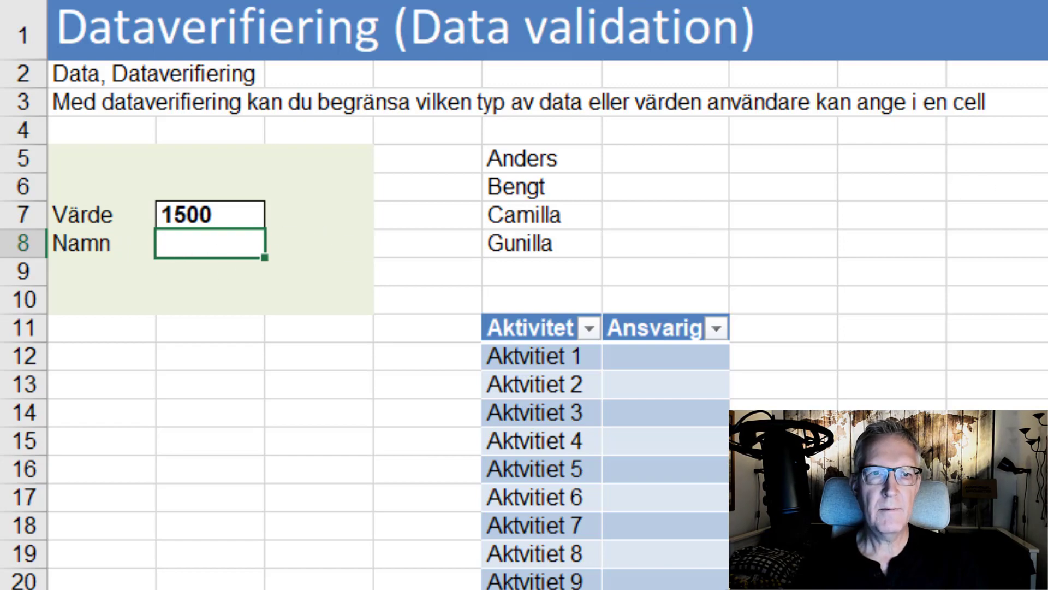
Open data validation for cell B8 and set its allowed criterion to Lista
left_click_drag(620, 89, 481, 209)
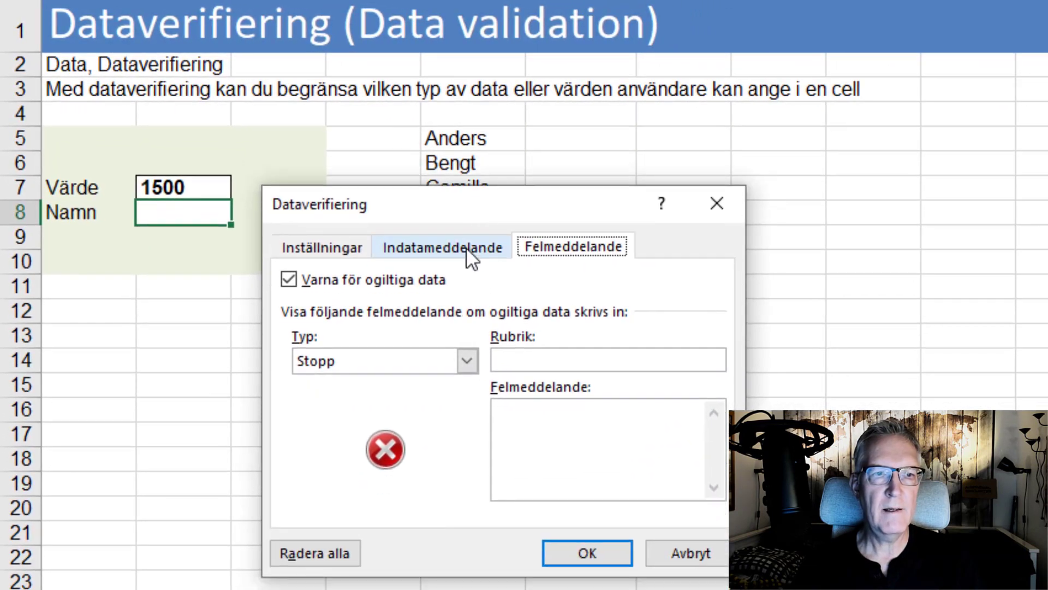
left_click(312, 248)
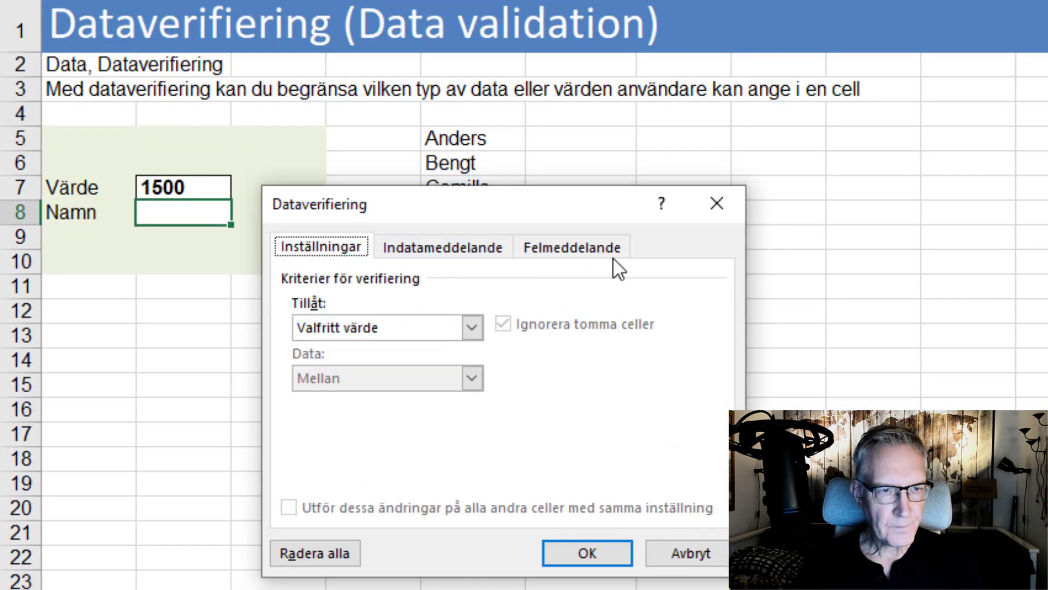
left_click(472, 328)
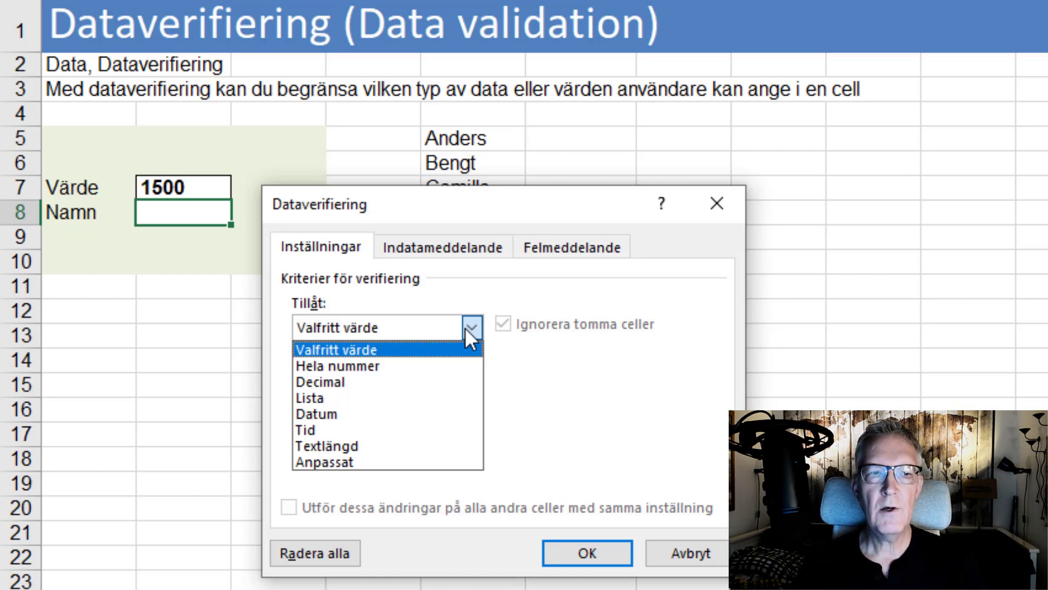
left_click(327, 403)
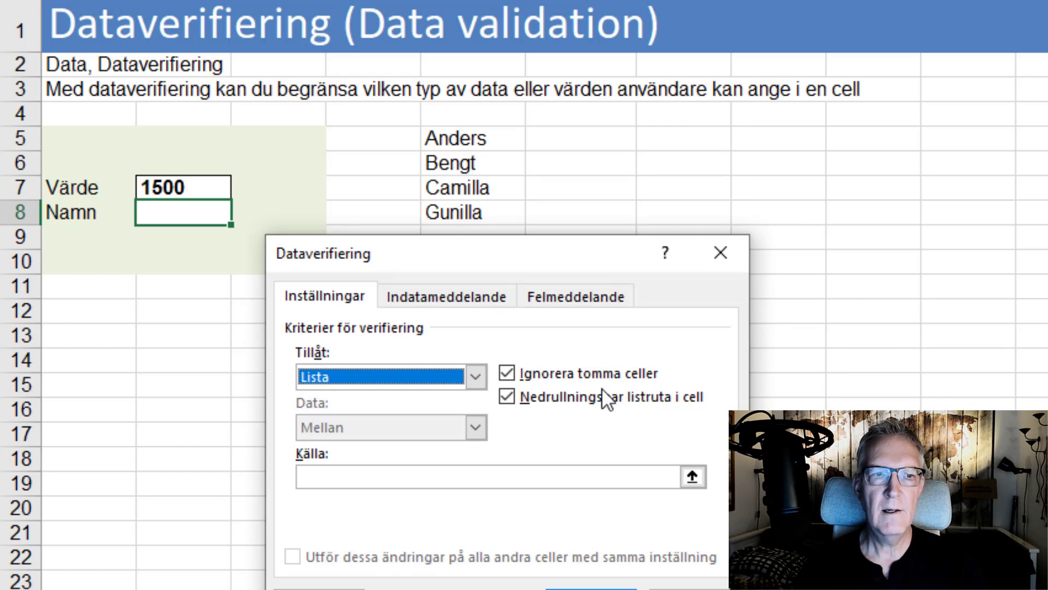
left_click(374, 477)
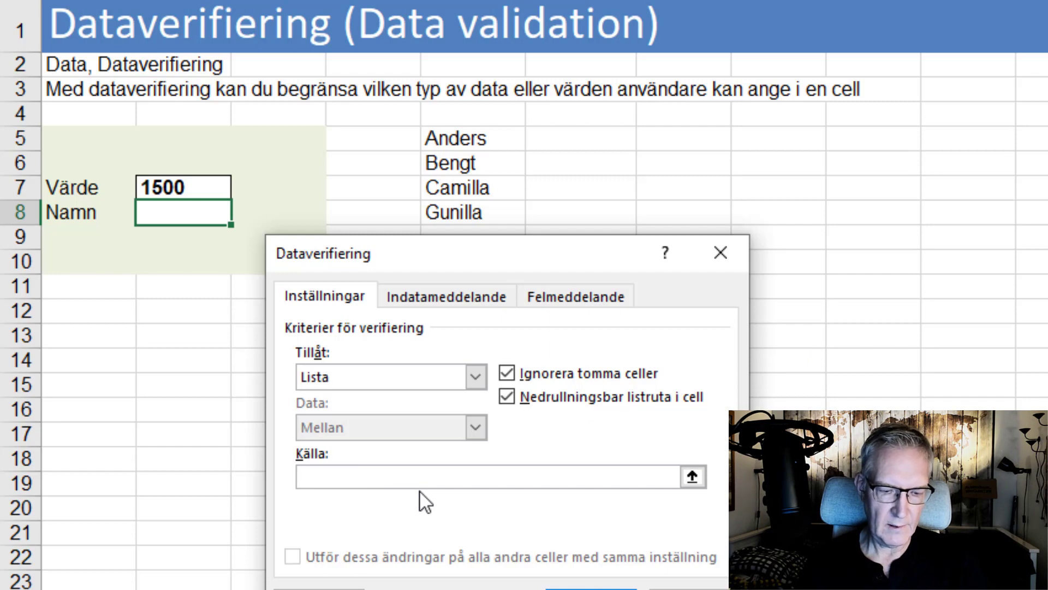
type("Anders")
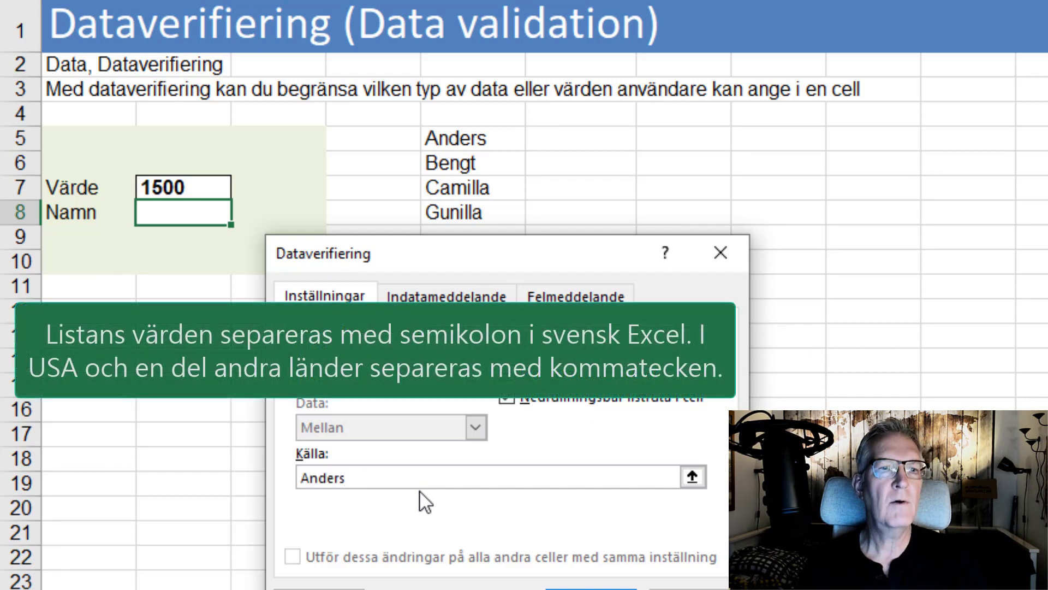
type(";Bengt;")
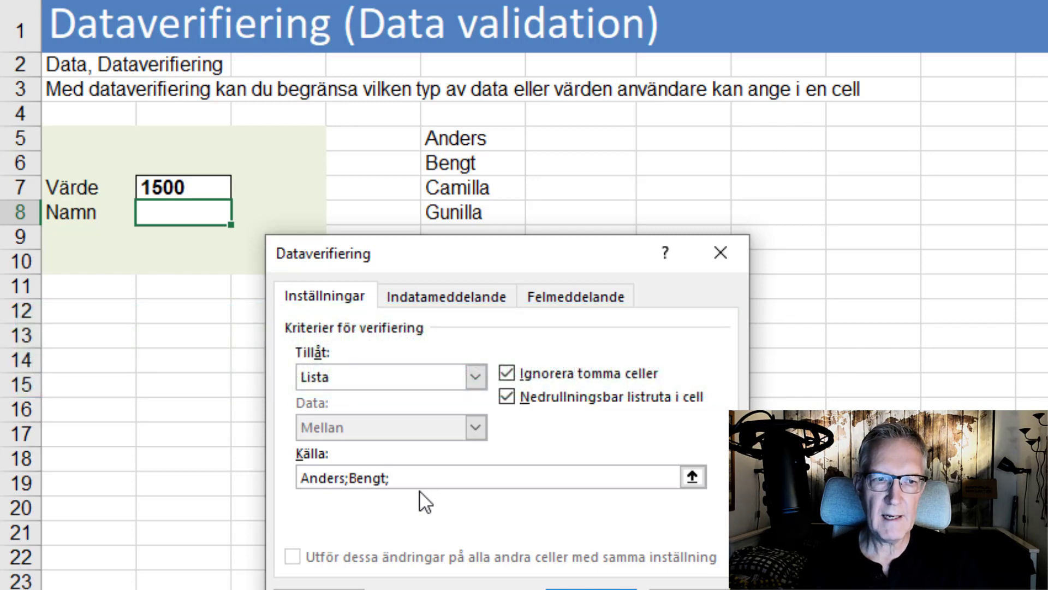
key("BackSpace")
key("BackSpace")
key("BackSpace")
key("BackSpace")
key("BackSpace")
key("BackSpace")
key("BackSpace")
key("BackSpace")
key("BackSpace")
key("BackSpace")
key("BackSpace")
key("BackSpace")
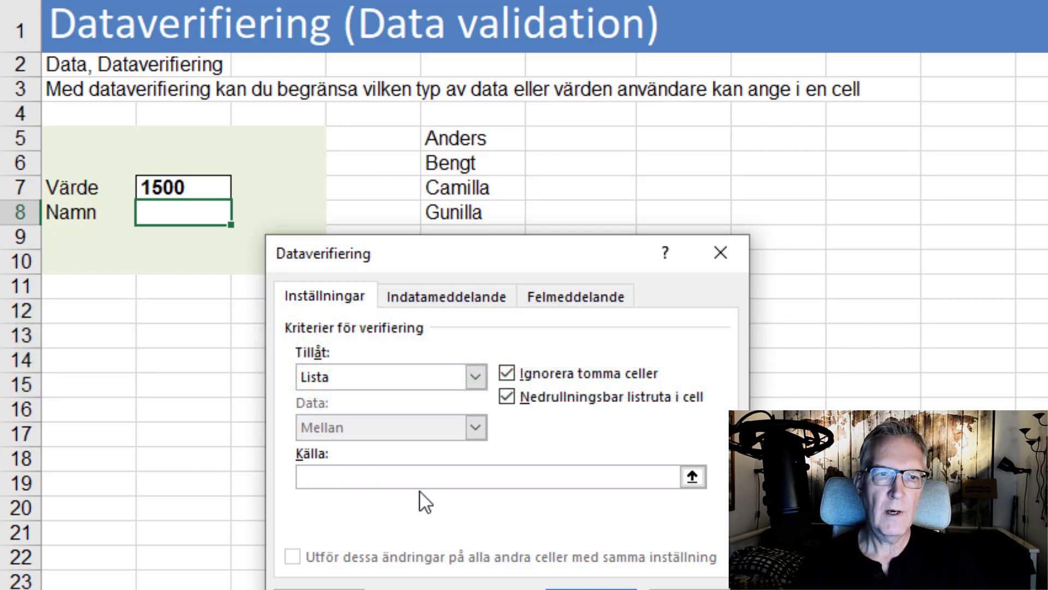
Use the name cells E5:E8 as the list source and apply the validation to B8
left_click_drag(517, 251, 900, 151)
left_click(460, 136)
left_click_drag(460, 135, 470, 209)
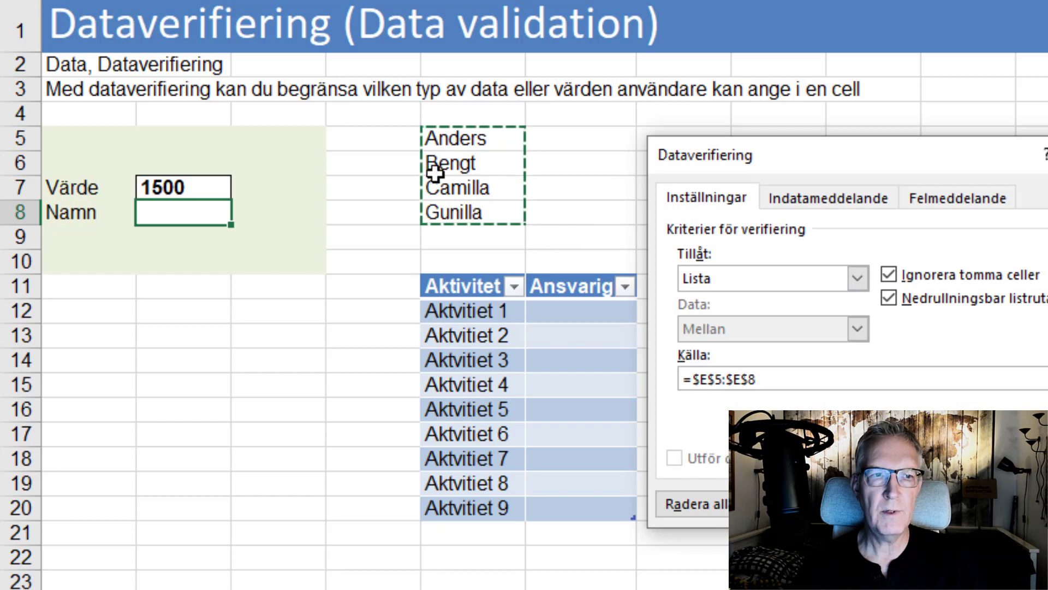
key("Return")
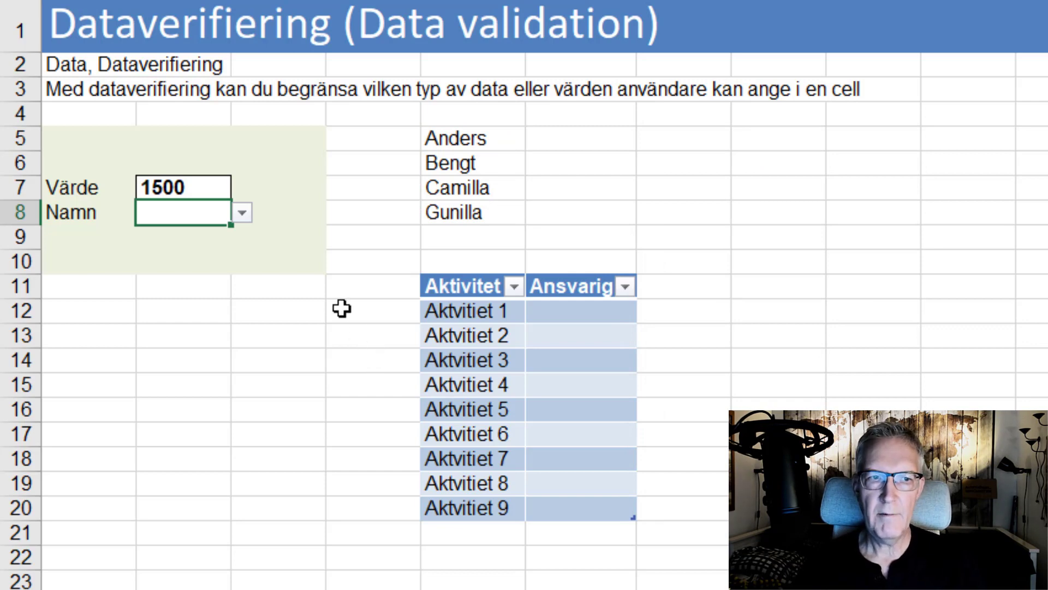
Test the B8 list by choosing the second, third and fourth names in turn
left_click(242, 212)
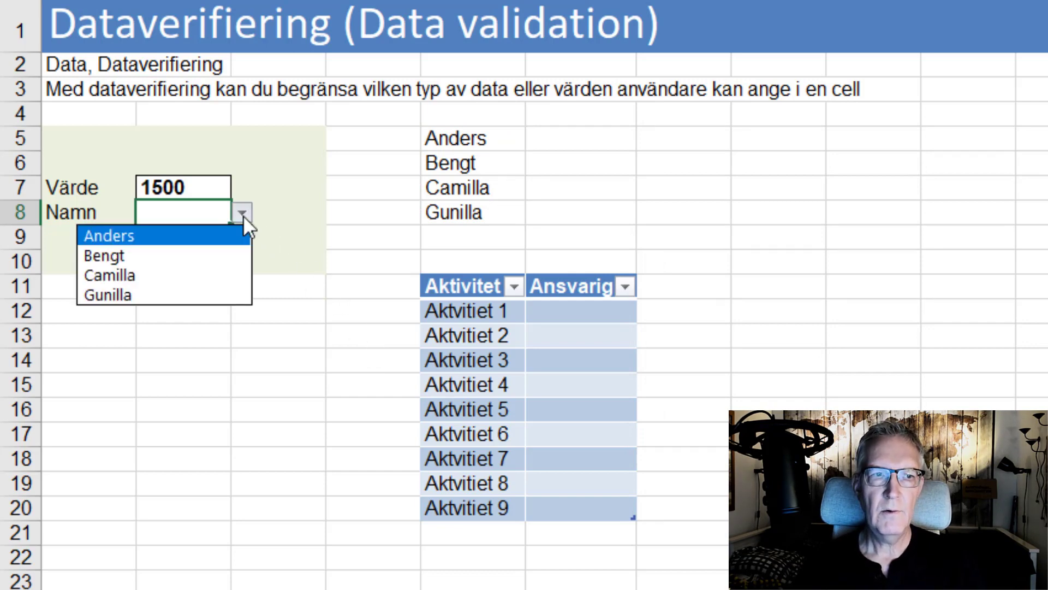
left_click(199, 254)
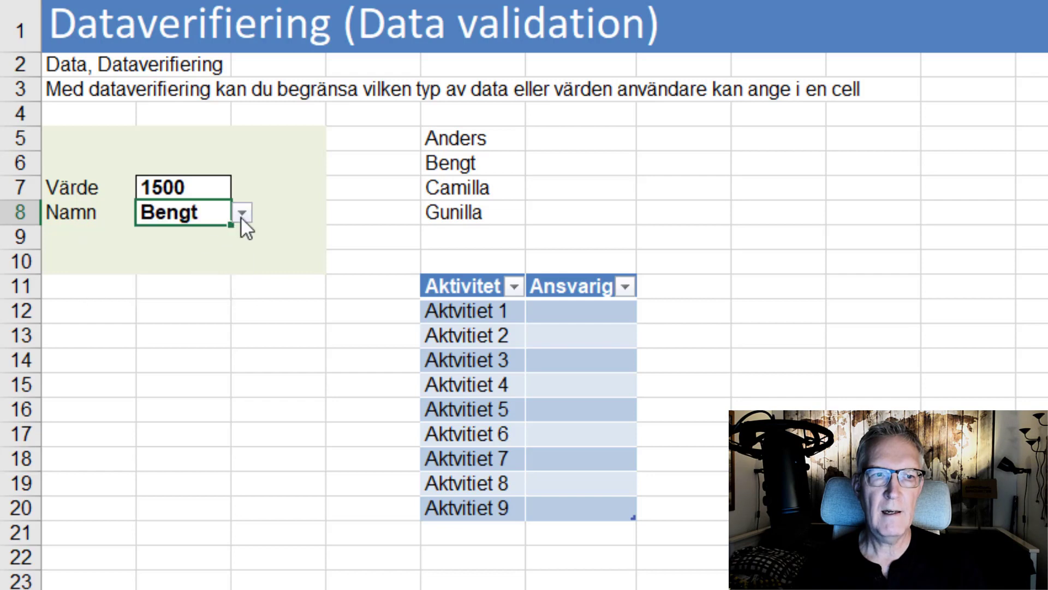
left_click(242, 212)
left_click(202, 273)
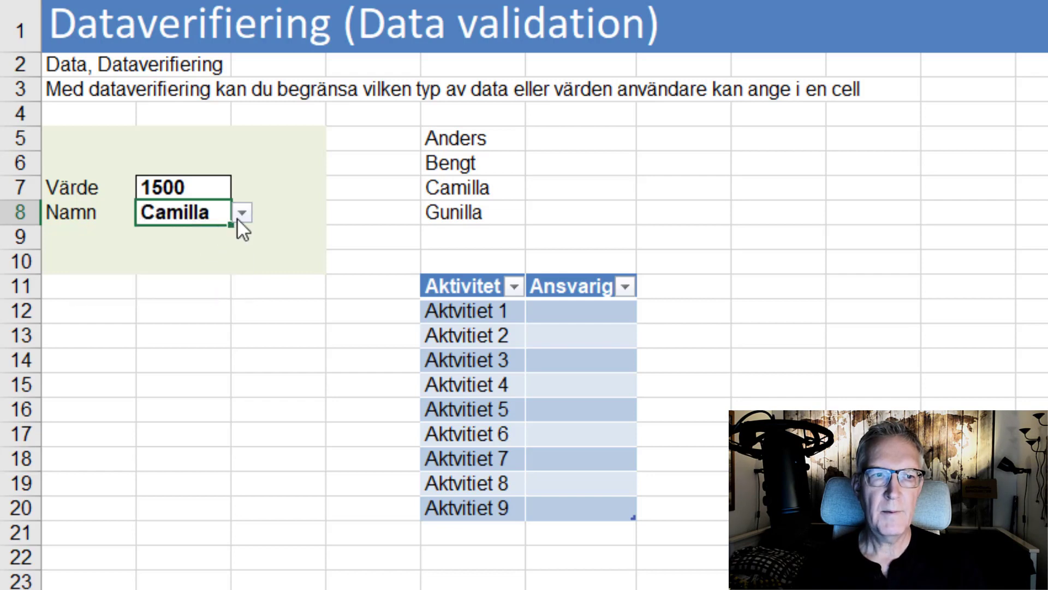
left_click(242, 213)
left_click(199, 292)
Enter the percentages 5%, 10%, 20% and 25% in cells B13 to B16
left_click(198, 340)
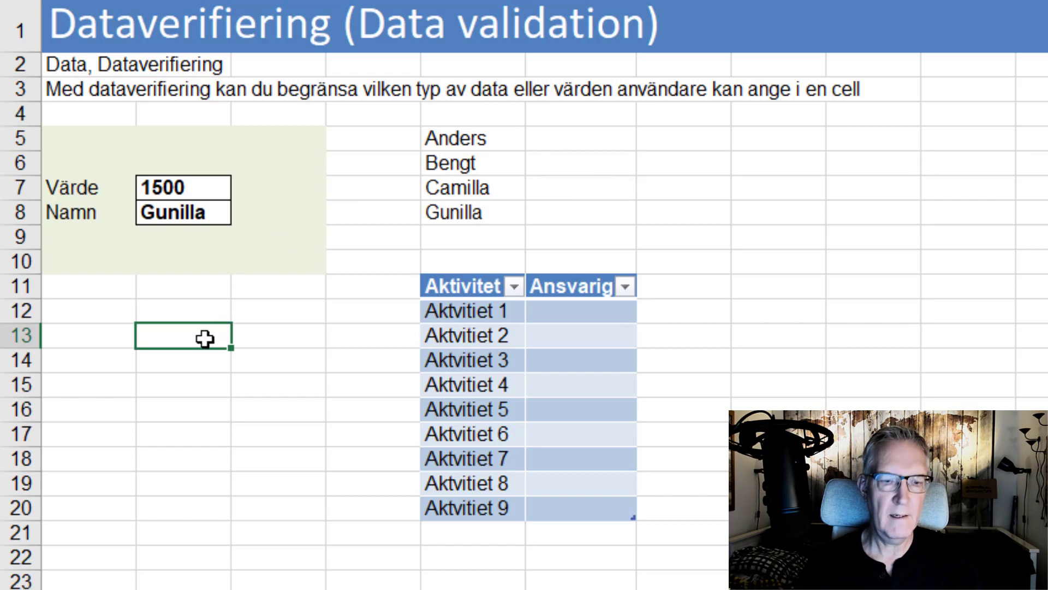
type("%")
key("Return")
type("10")
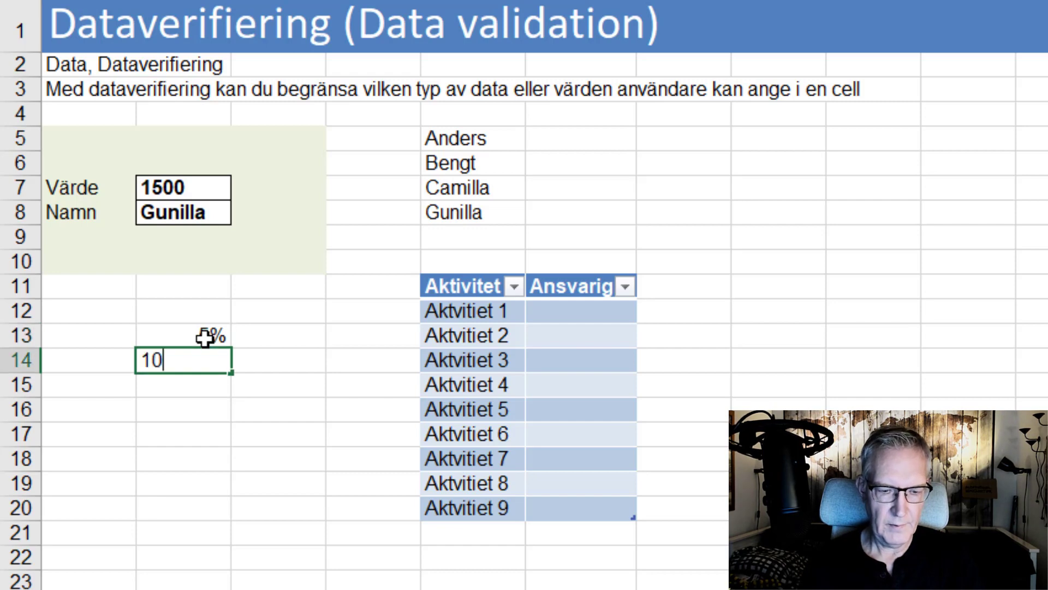
type("%")
key("Return")
type("20%")
key("Return")
type("25%")
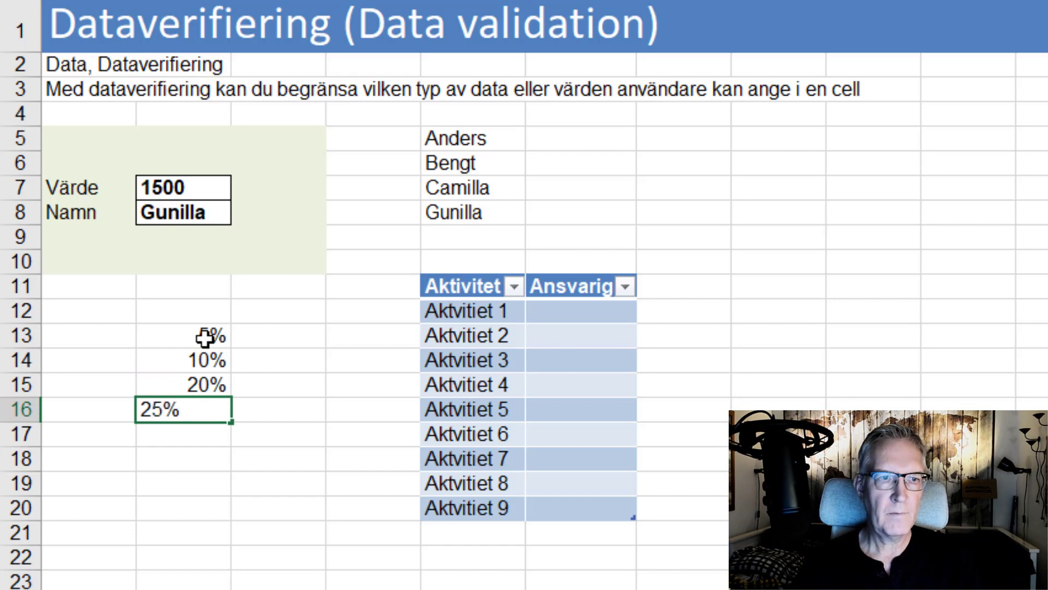
key("Return")
Change the source of B8's list validation to the percentage range B13:B16
left_click(208, 213)
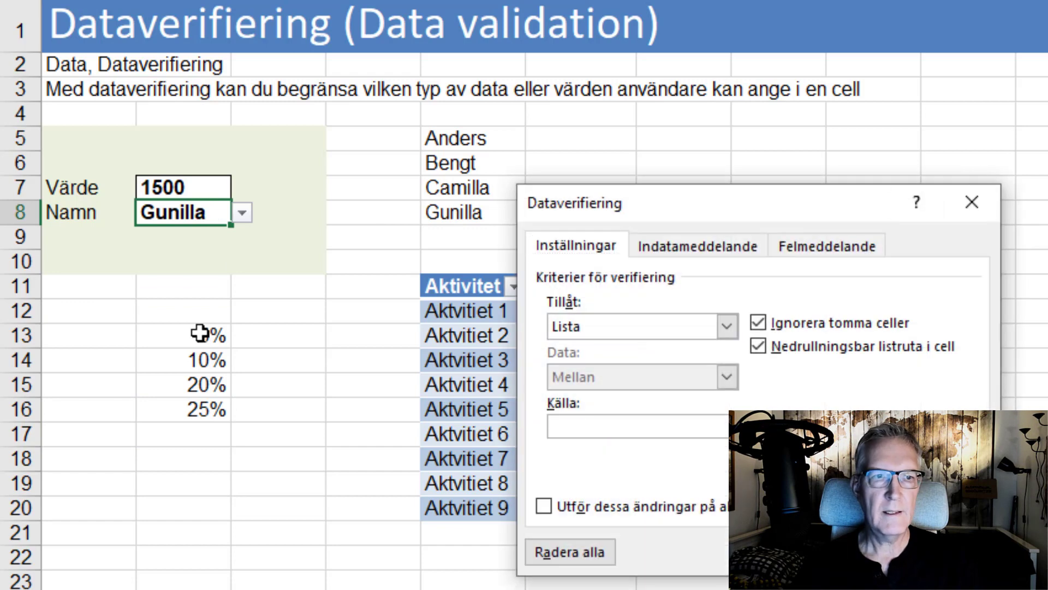
left_click_drag(201, 335, 203, 407)
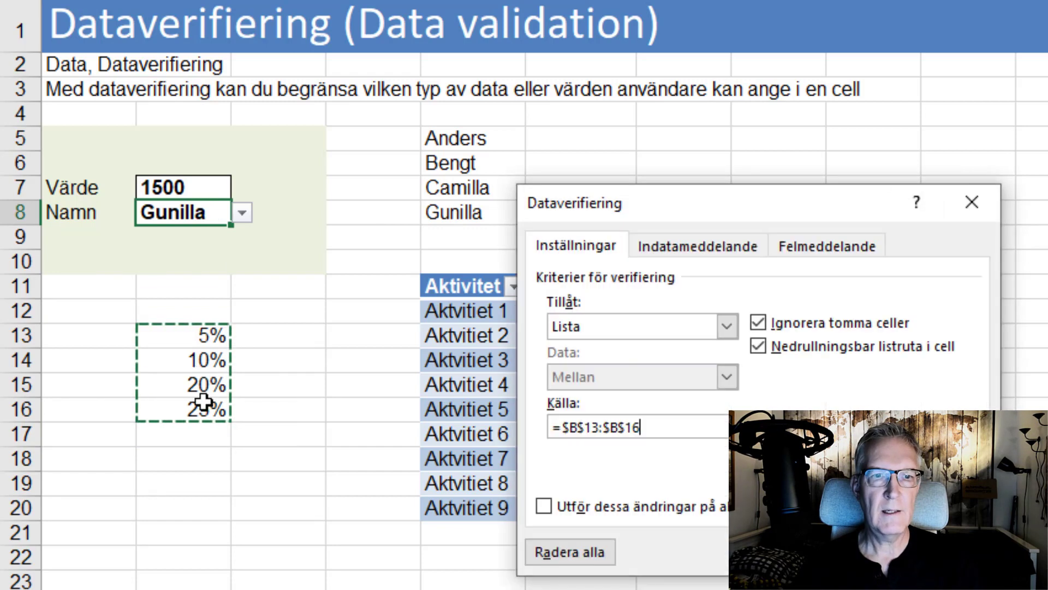
key("Return")
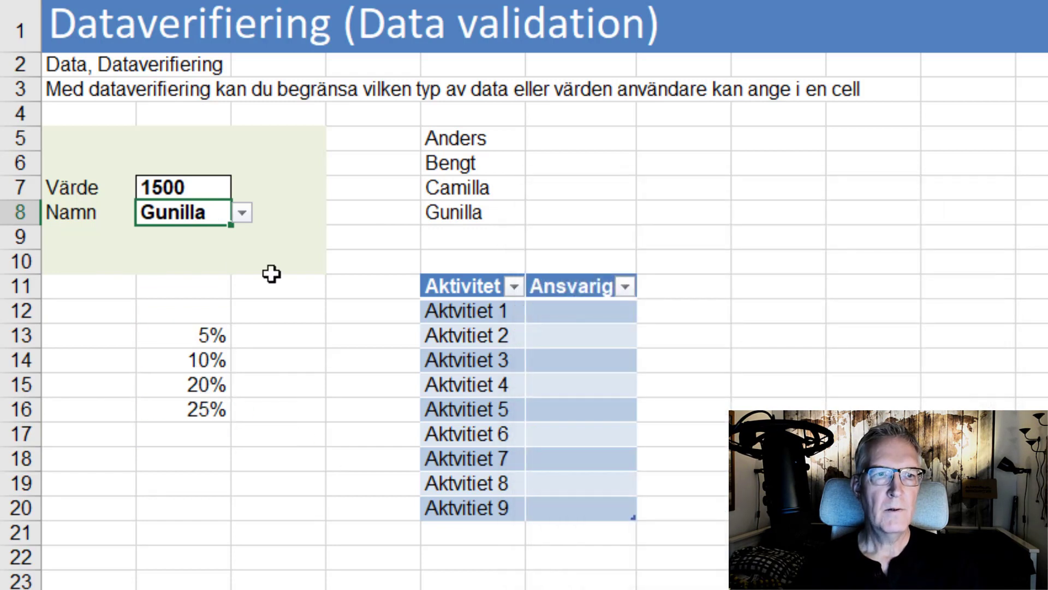
Choose 10% from the list in B8 and format the cell as a percentage
left_click(247, 214)
left_click(163, 255)
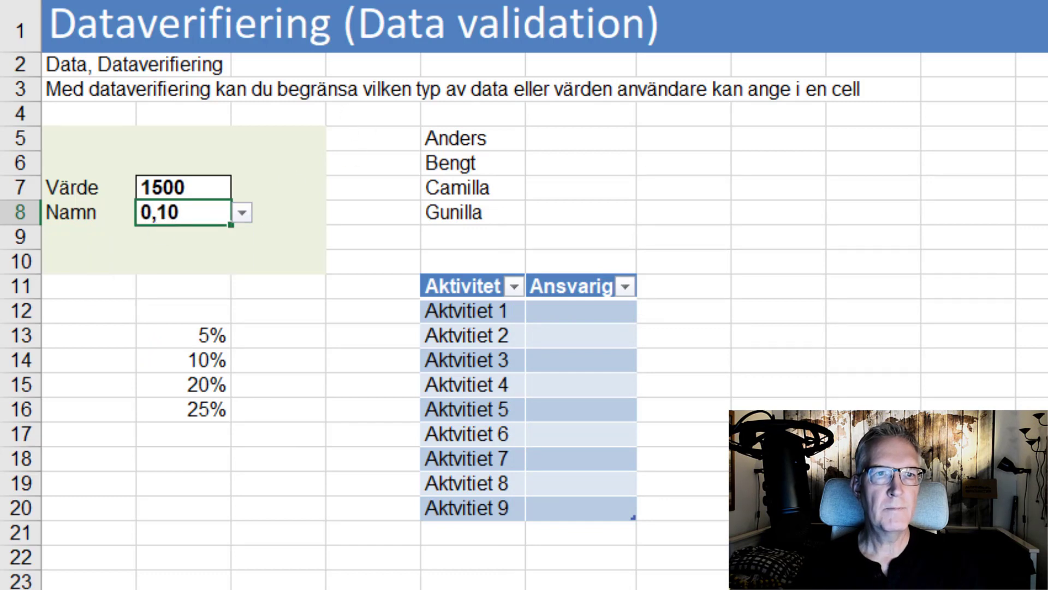
key("ctrl+shift+5")
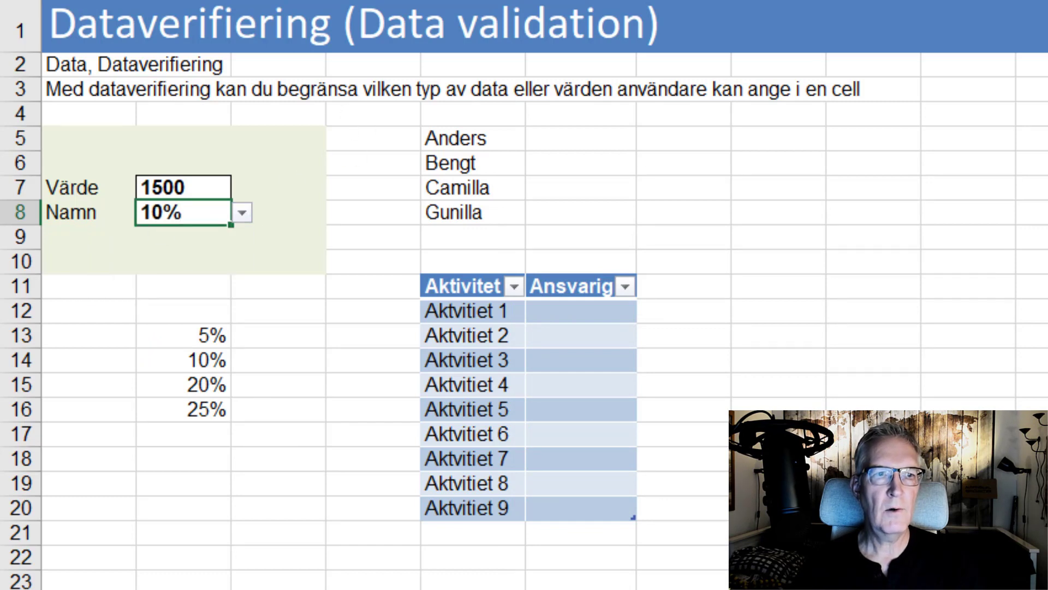
Change the label in A8 to "Ränta" and add the label "Betalning" in A9
left_click(71, 235)
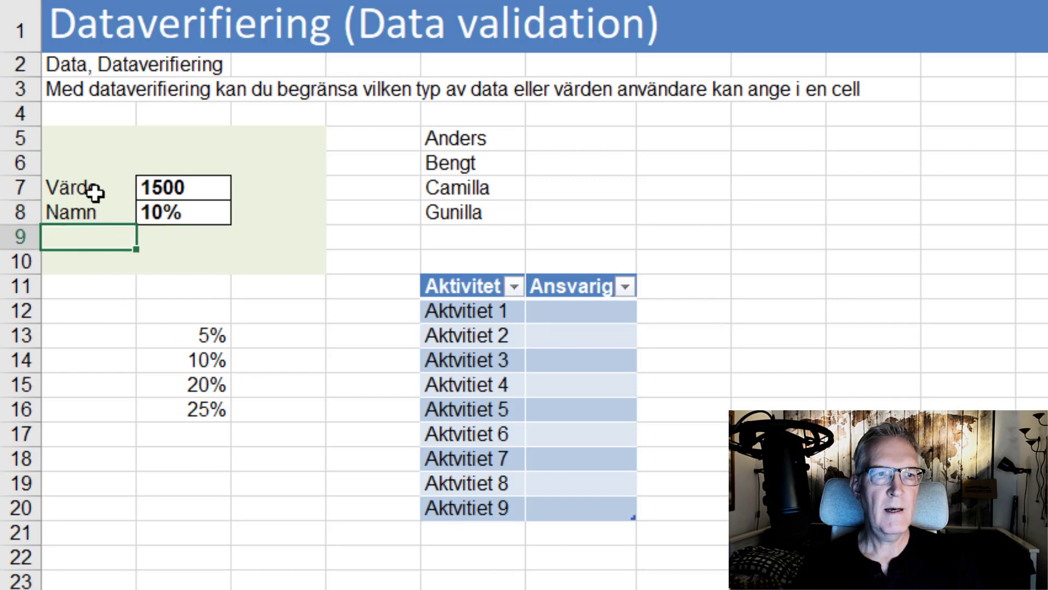
left_click(77, 186)
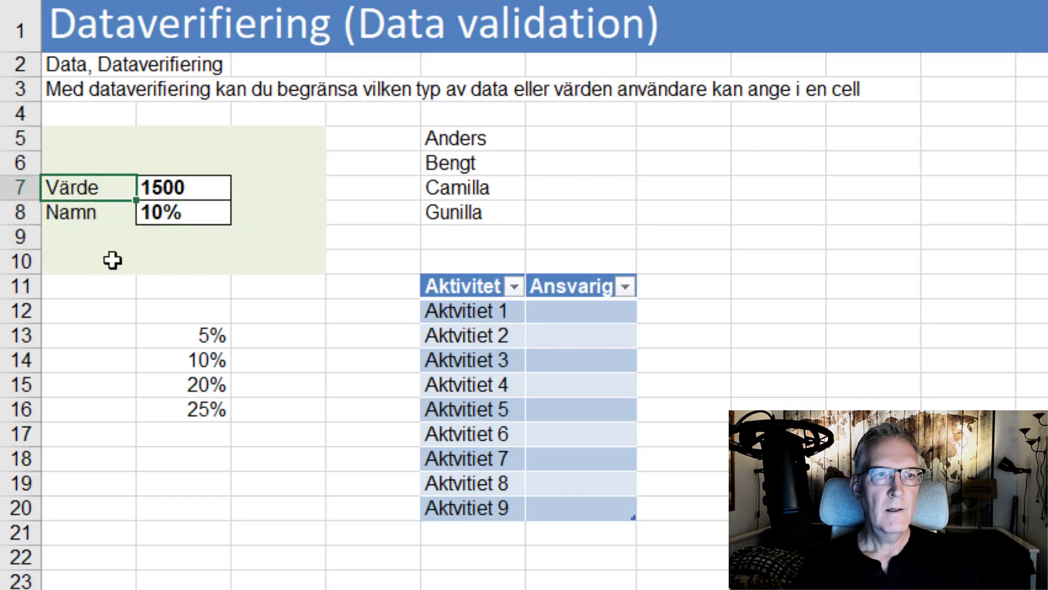
left_click(83, 213)
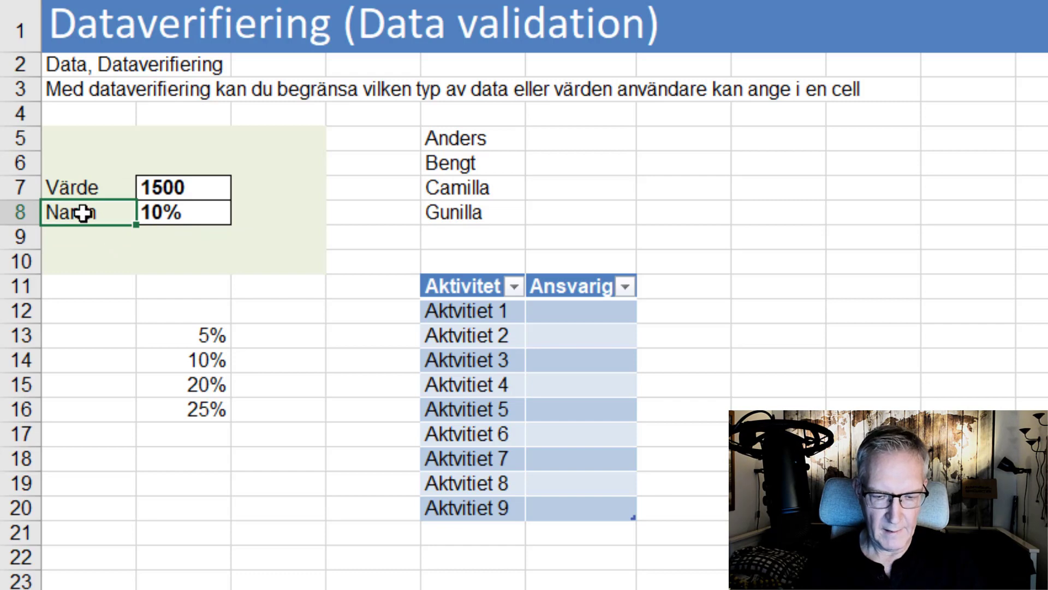
type("Ränta")
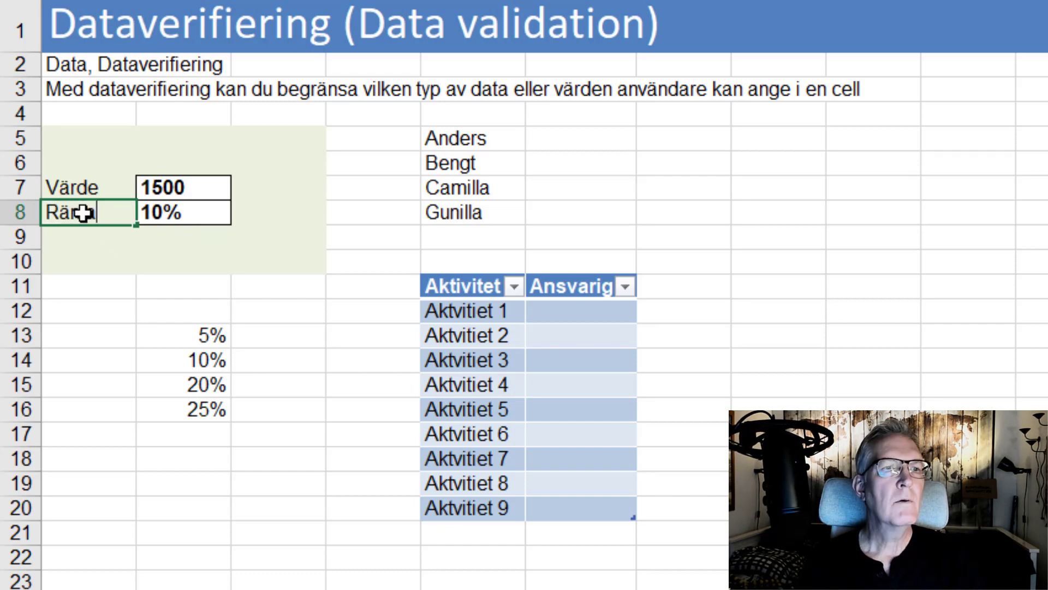
key("Return")
type("Betalning")
key("Tab")
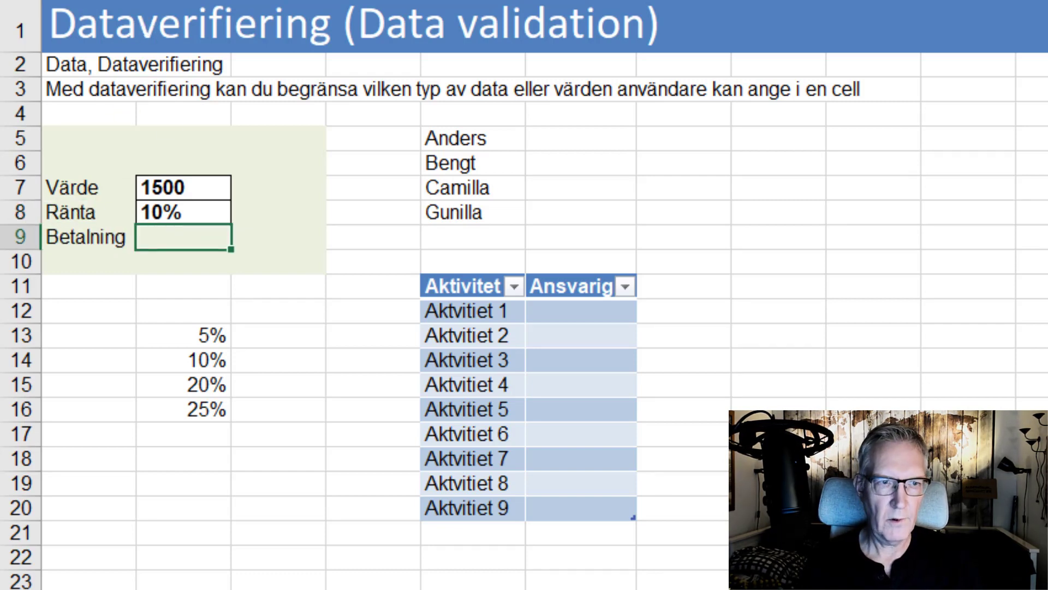
Calculate the payment in B9 with the formula =B7*B8
type("=")
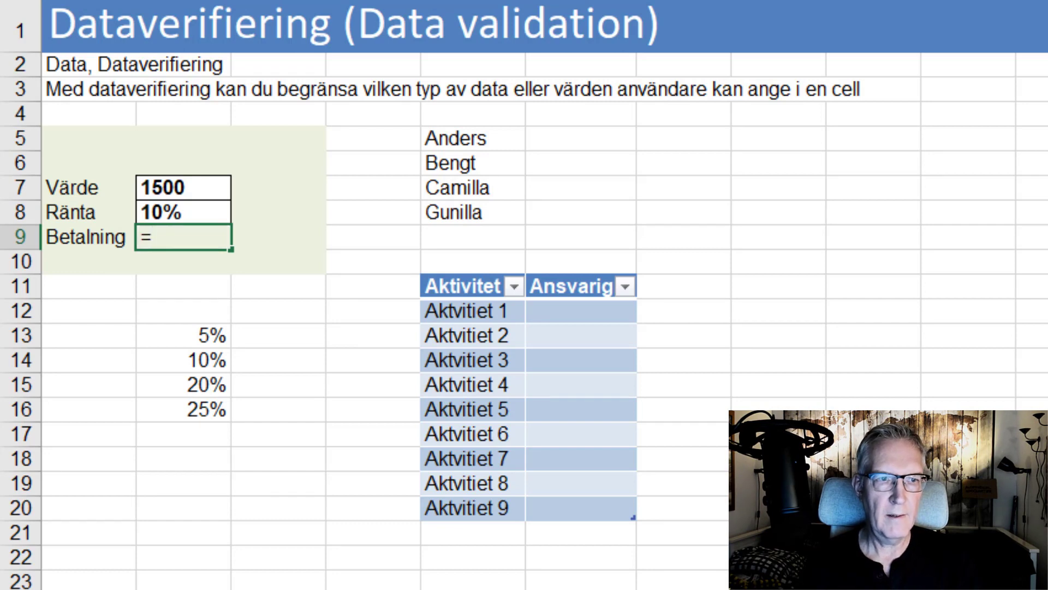
left_click(194, 186)
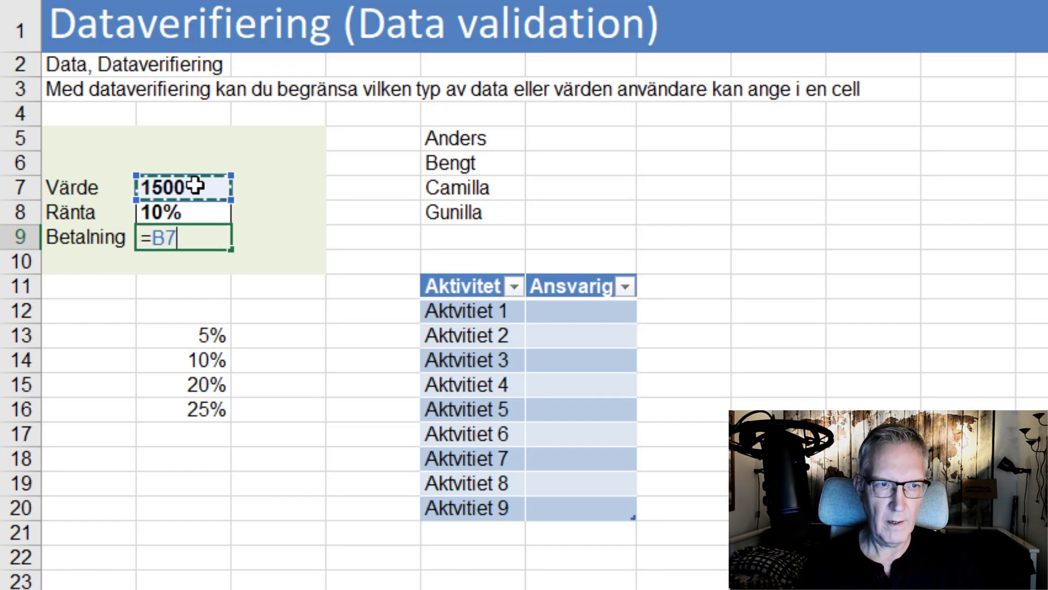
type("*B8")
key("Return")
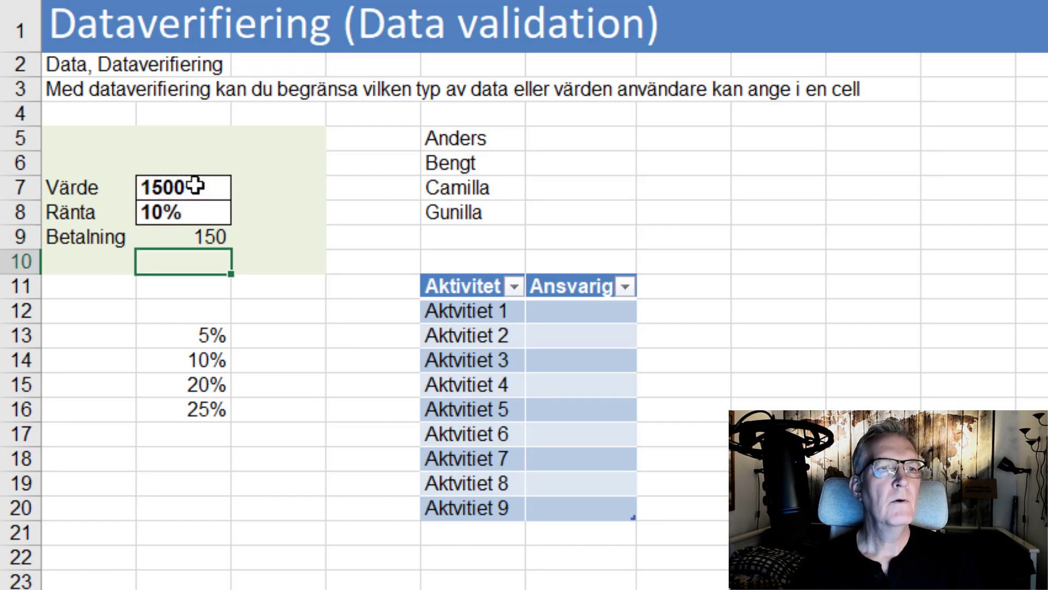
Test the payment calculation by choosing 25% from the list in B8 and switching back to 10%
left_click(152, 214)
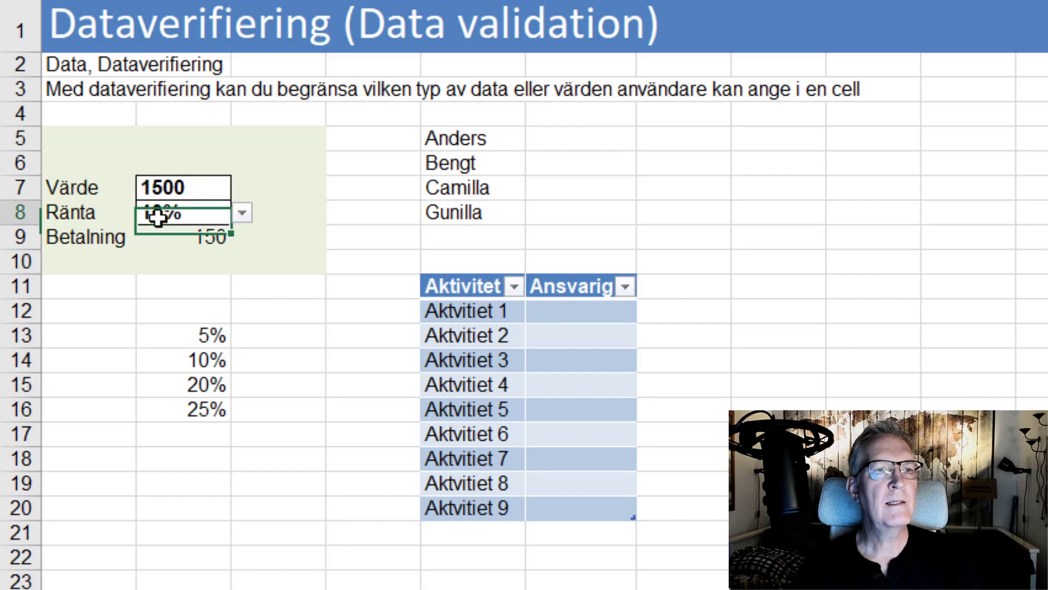
left_click(246, 218)
left_click(184, 290)
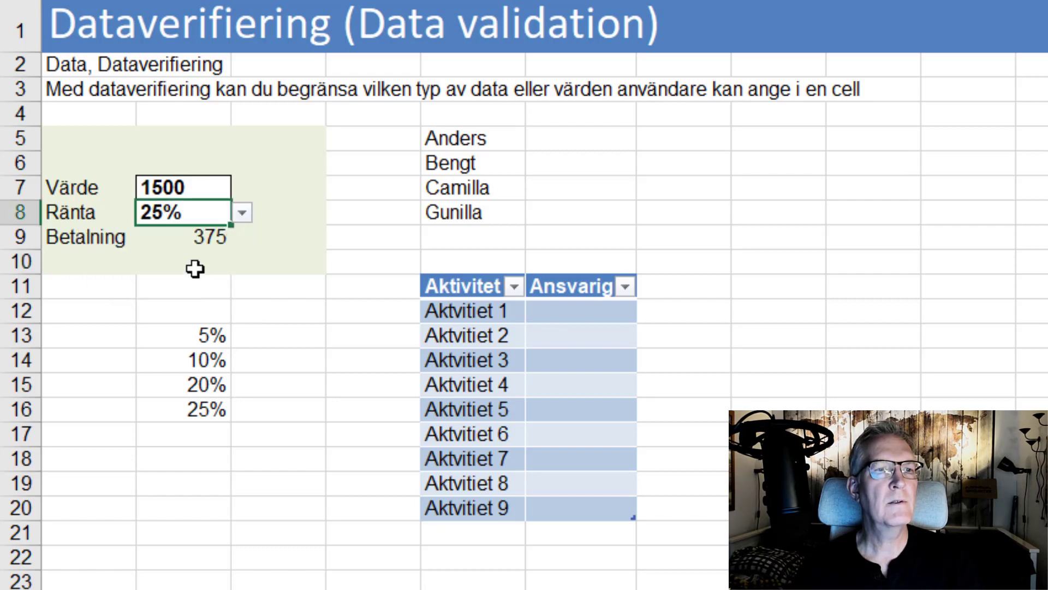
left_click(246, 213)
left_click(213, 254)
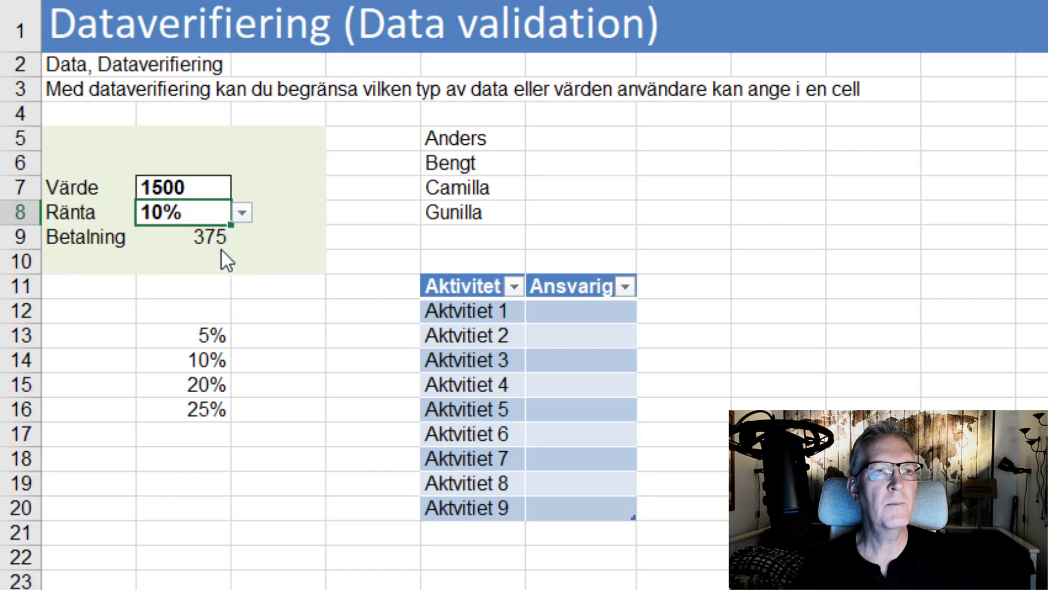
left_click(912, 196)
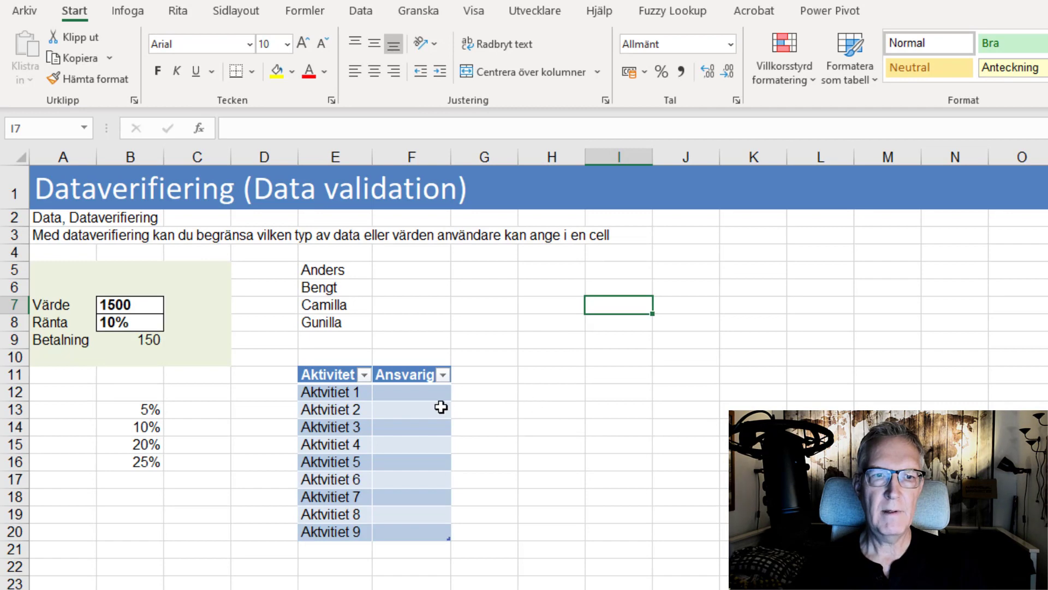
Add list validation to F12:F20 in the Ansvarig column, using the names in =$E$5:$E$8 as the source
left_click_drag(418, 393, 421, 530)
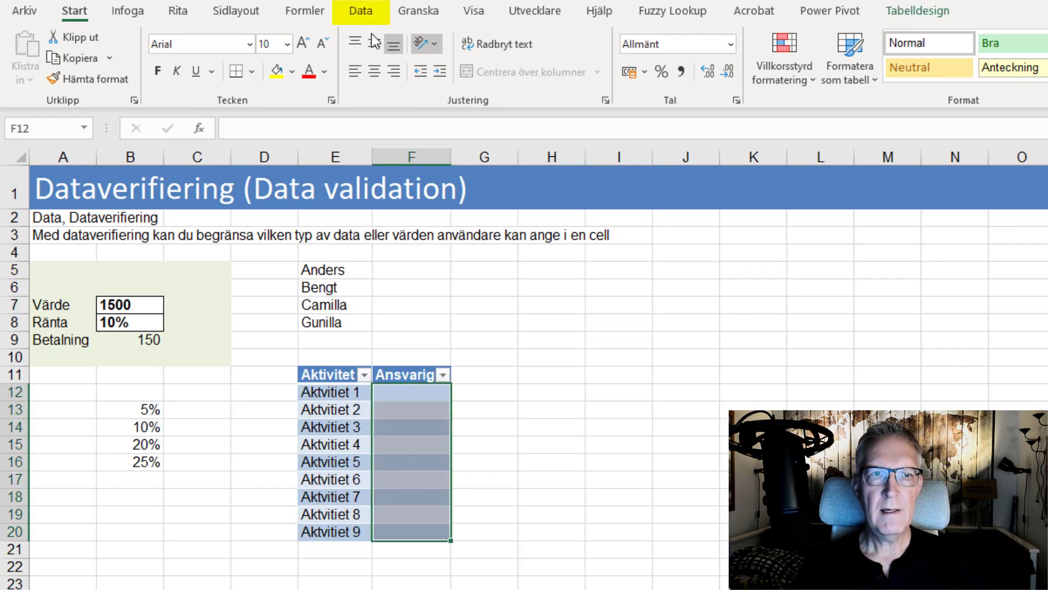
left_click(349, 13)
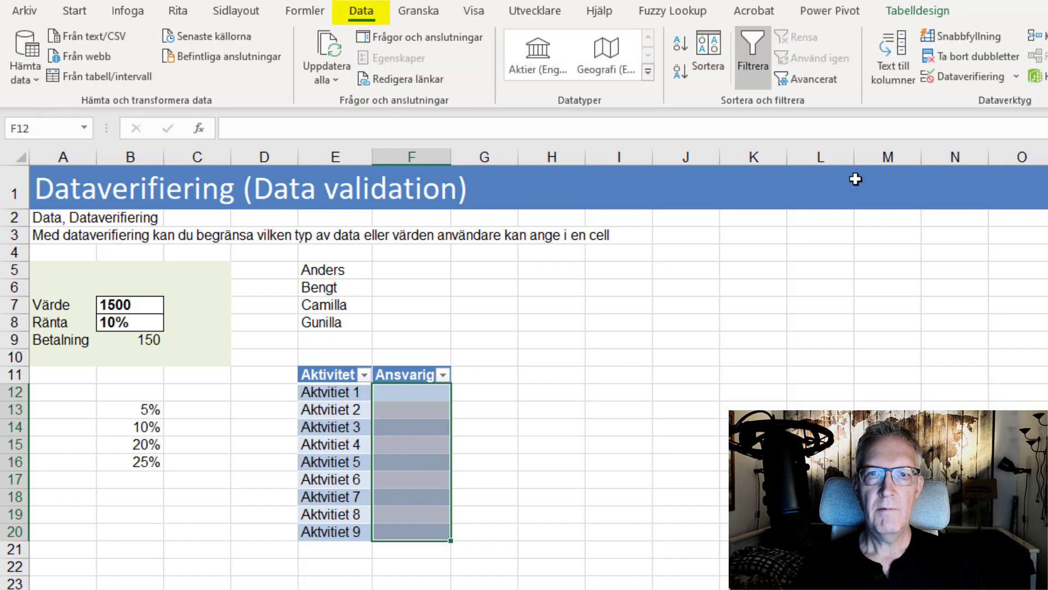
left_click(948, 80)
left_click_drag(587, 320, 829, 295)
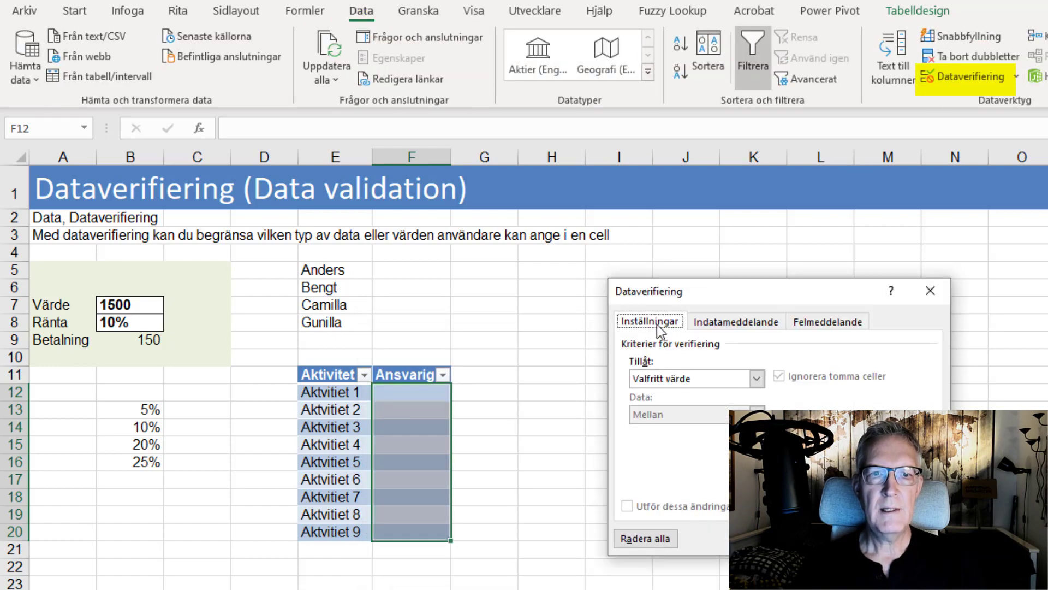
left_click(756, 378)
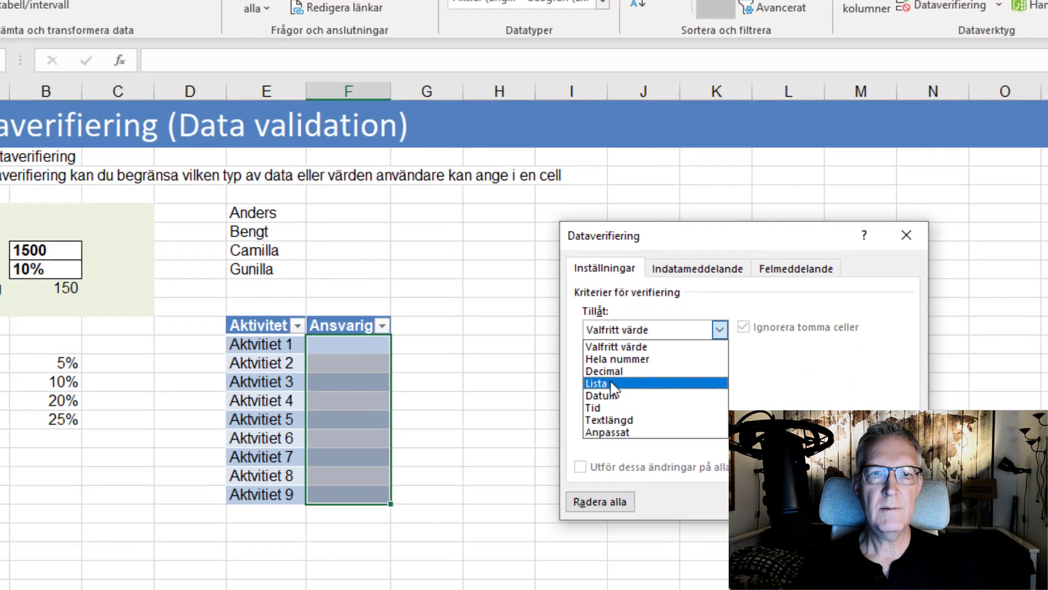
left_click(658, 431)
left_click_drag(688, 301, 559, 274)
left_click(409, 303)
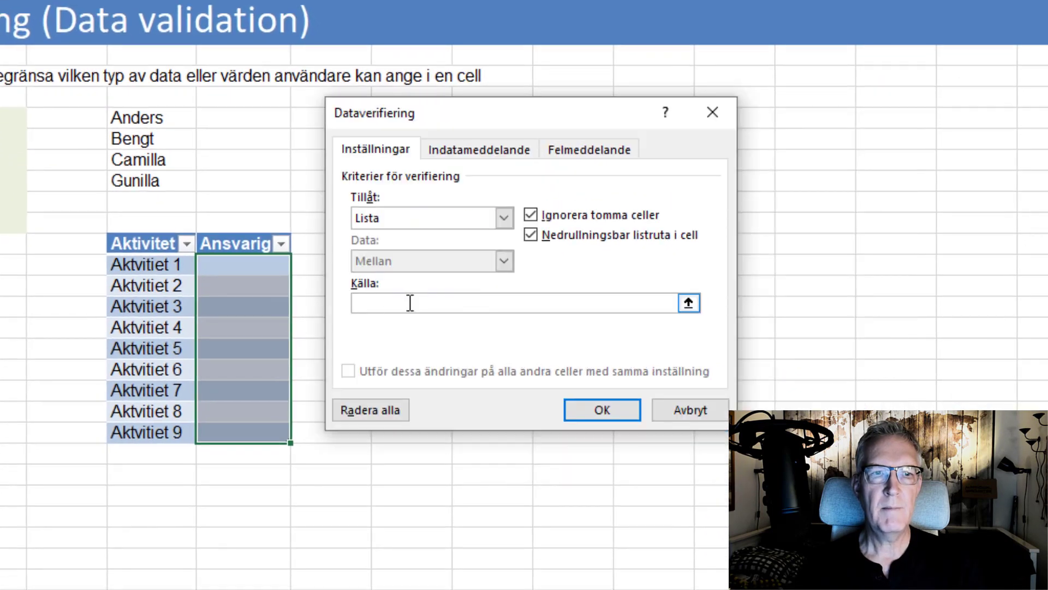
left_click_drag(117, 115, 139, 178)
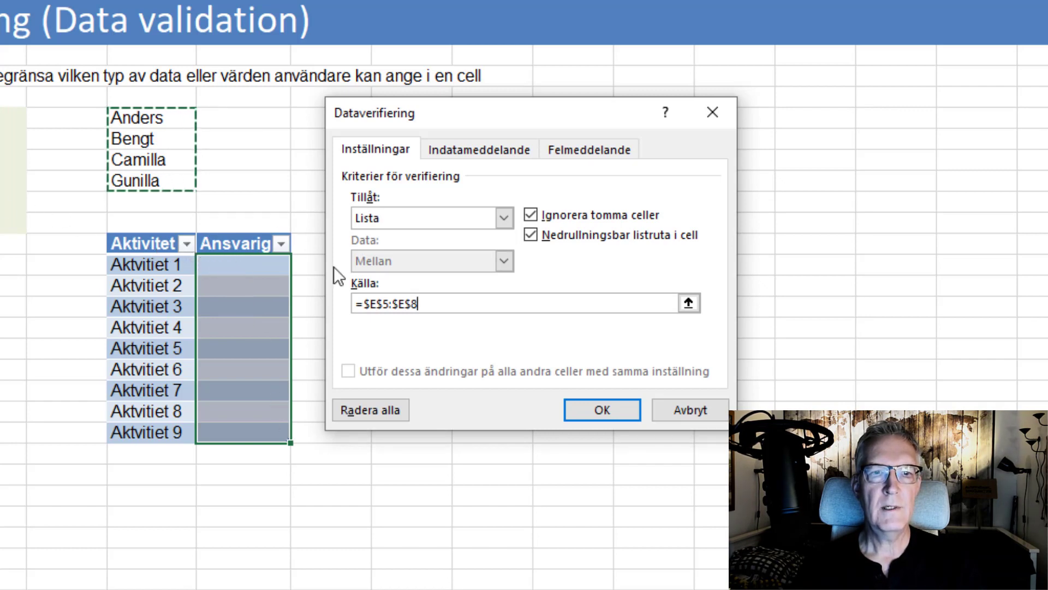
left_click(573, 408)
left_click(539, 431)
Choose the second name from the list in F12 and the third name in F13
left_click(255, 265)
left_click(301, 272)
left_click(270, 266)
left_click(300, 266)
left_click(219, 302)
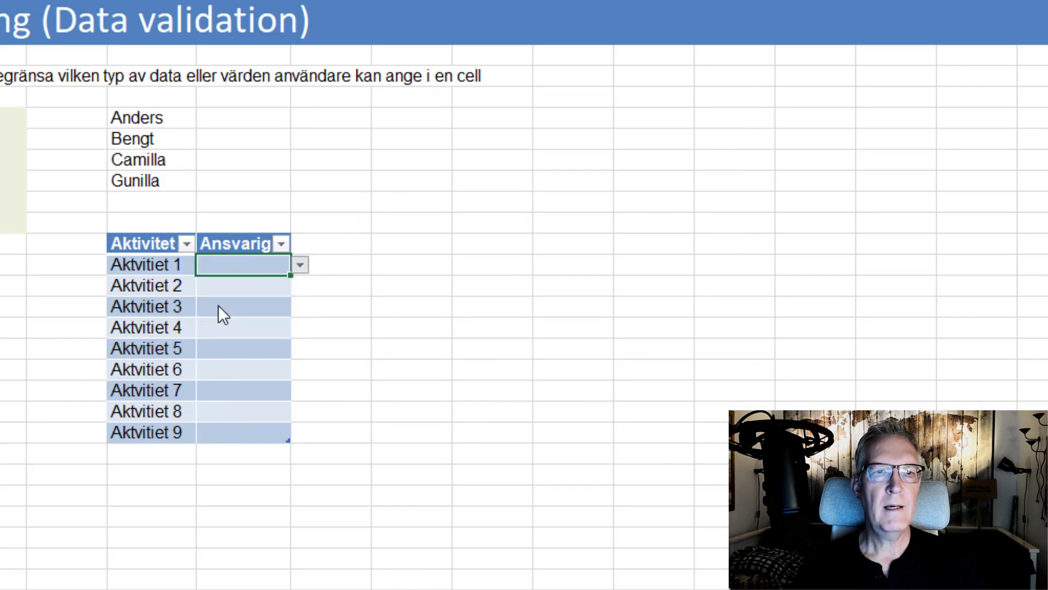
left_click(230, 289)
left_click(299, 288)
left_click(253, 340)
Choose the second name from the lists in F14, F15 and F16 for activities 3 to 5
left_click(241, 305)
left_click(300, 307)
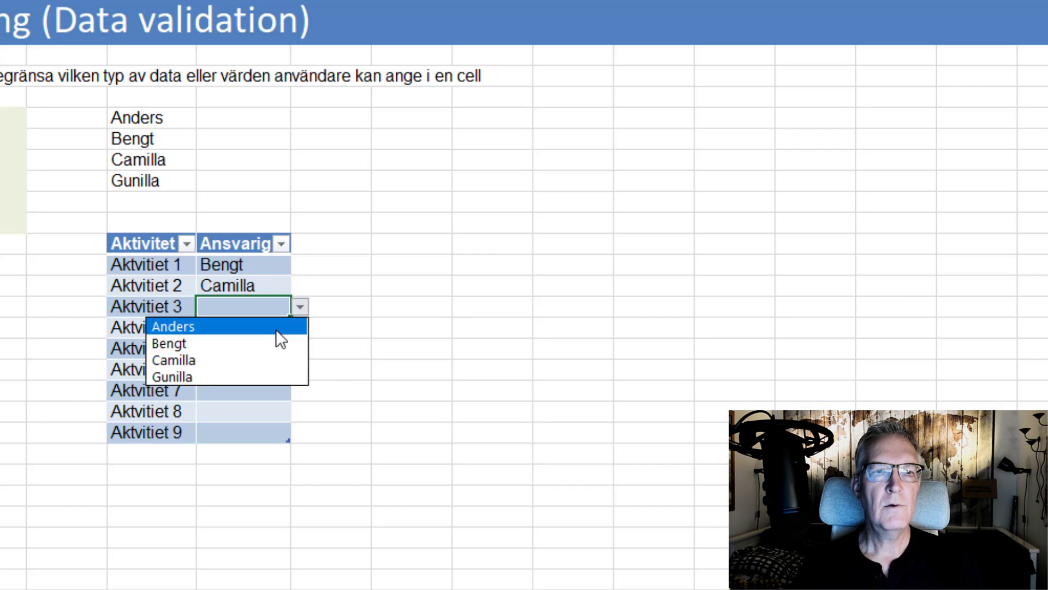
left_click(271, 343)
left_click(265, 330)
left_click(300, 328)
left_click(253, 361)
left_click(251, 348)
left_click(300, 352)
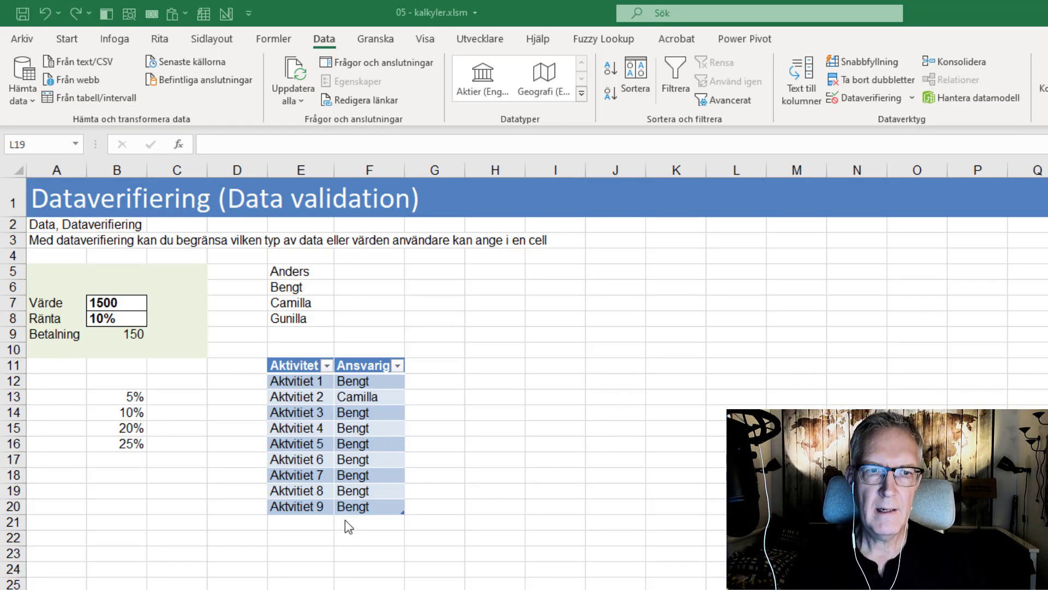
Extend the table to row 21 by filling the activity series down one row, and choose the second name from the list in F21
left_click(304, 507)
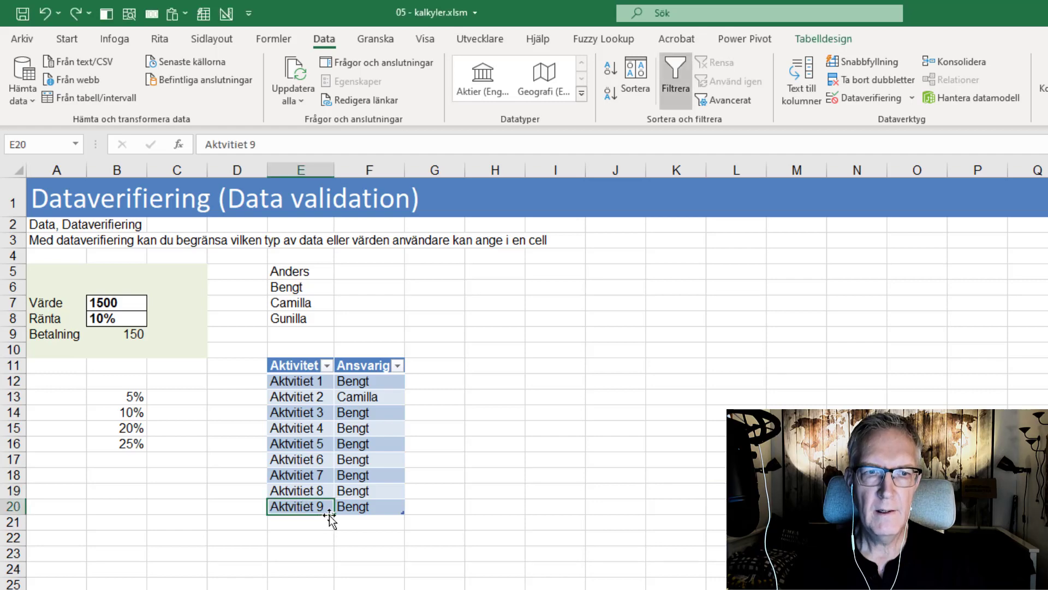
left_click_drag(334, 516, 335, 526)
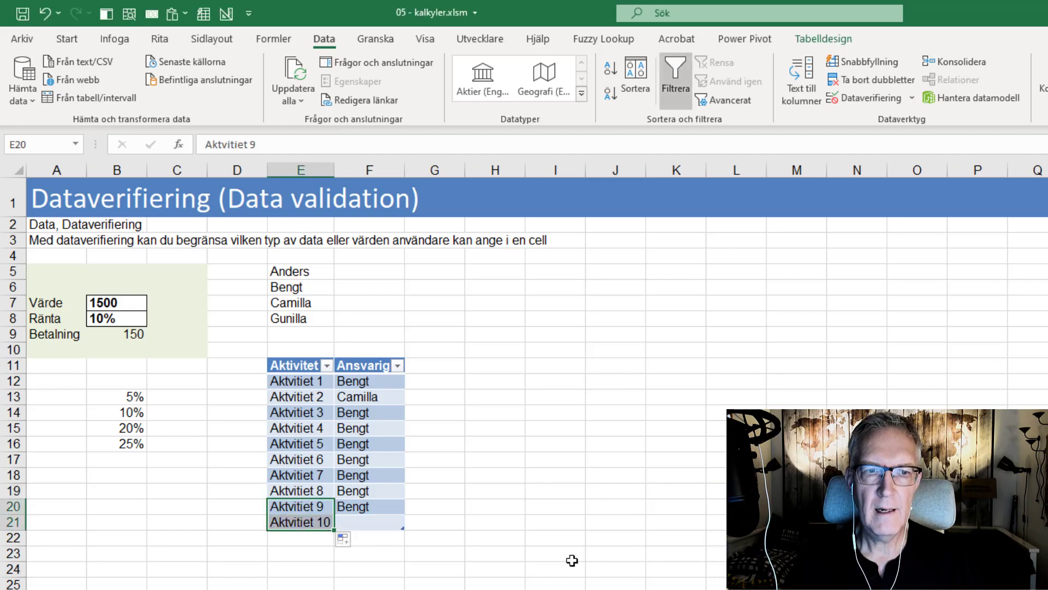
left_click(381, 523)
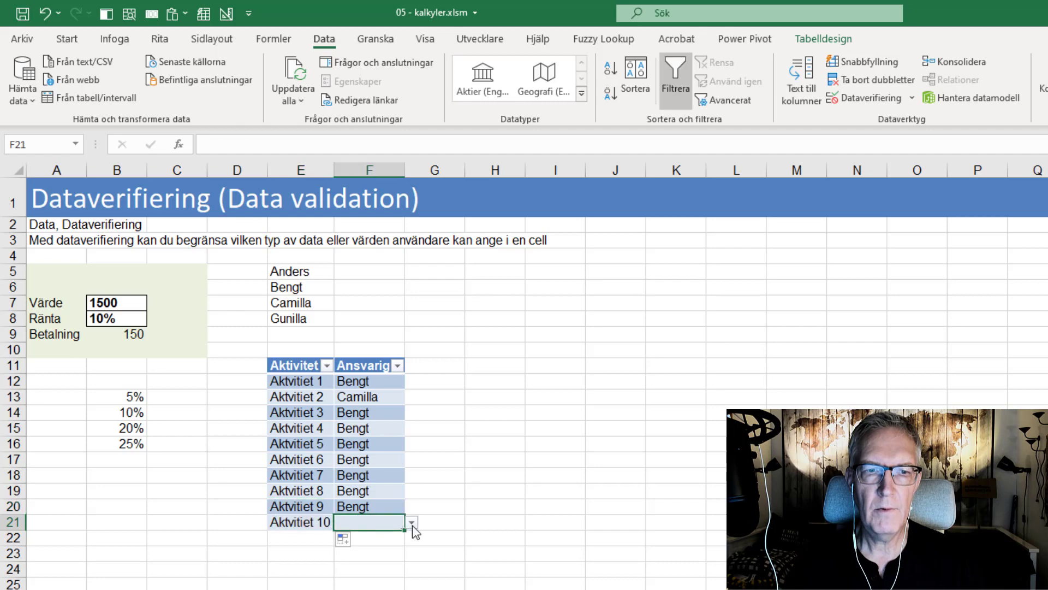
left_click(412, 524)
left_click(381, 551)
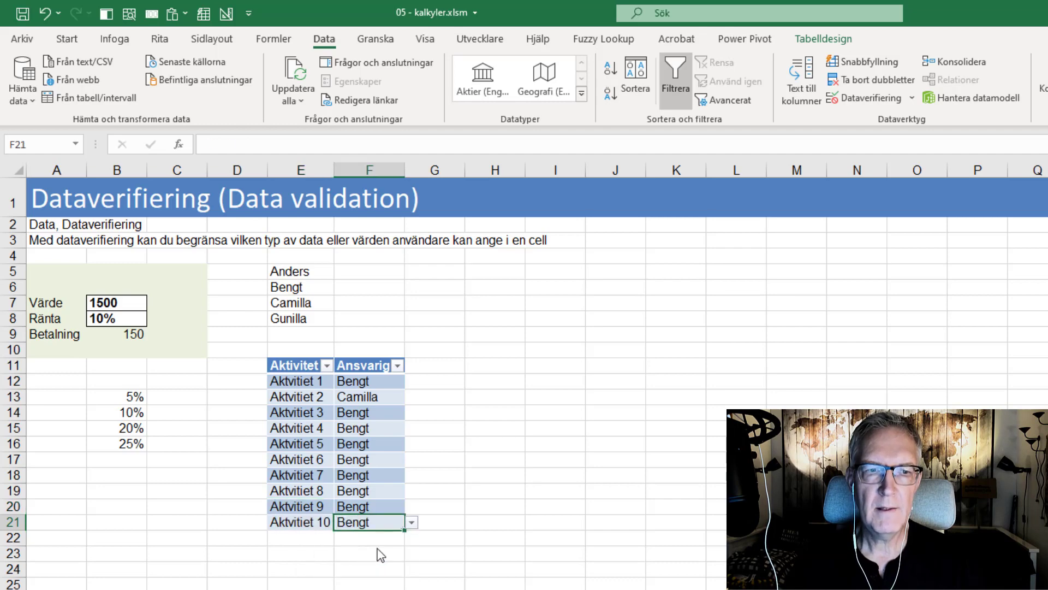
left_click(562, 440)
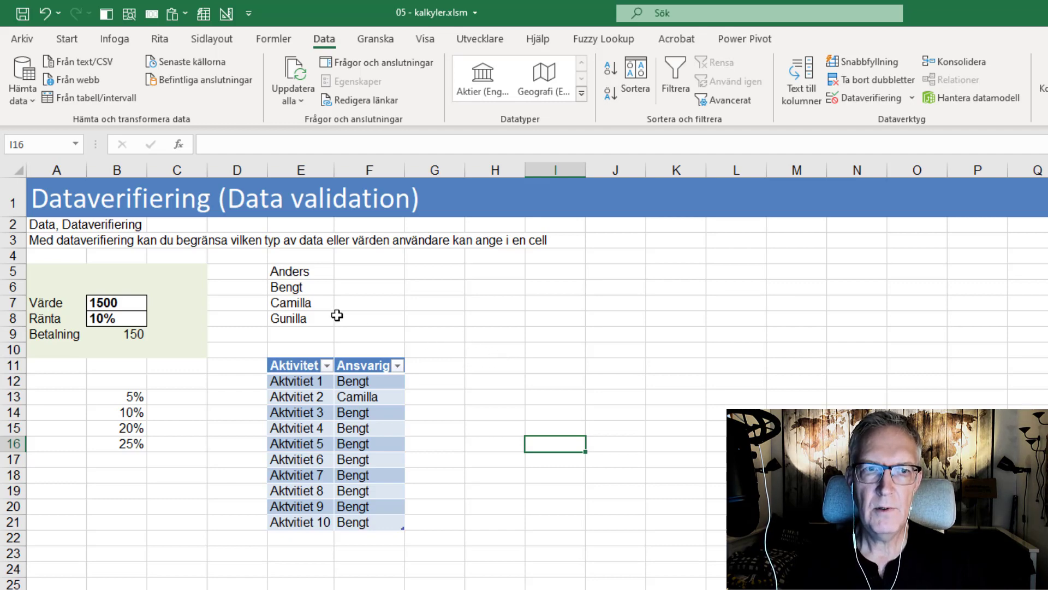
Give the range of names in E5:E8 the defined name Chef
left_click_drag(295, 271, 293, 317)
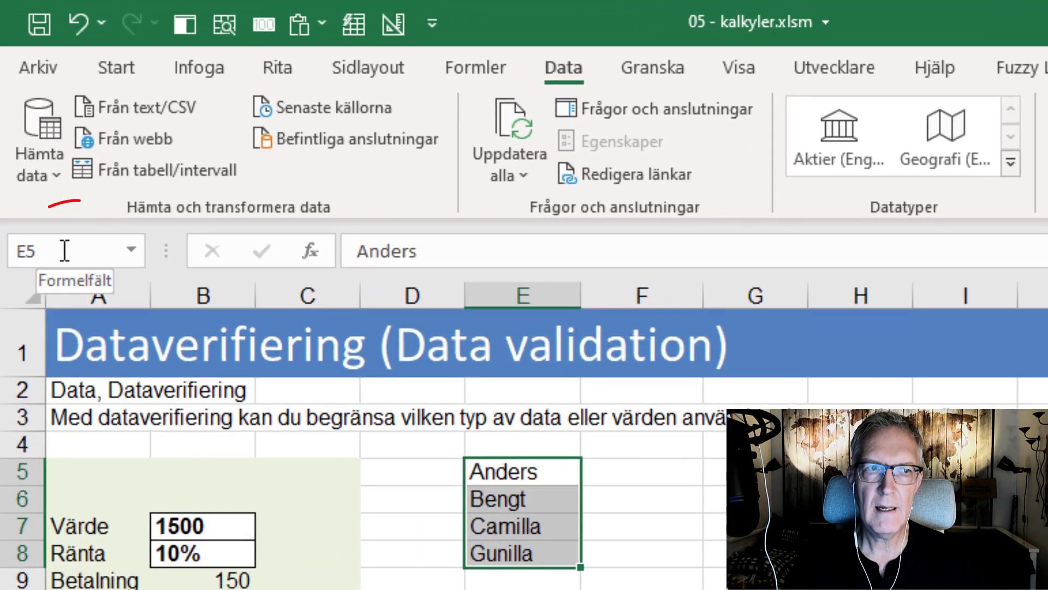
left_click(21, 138)
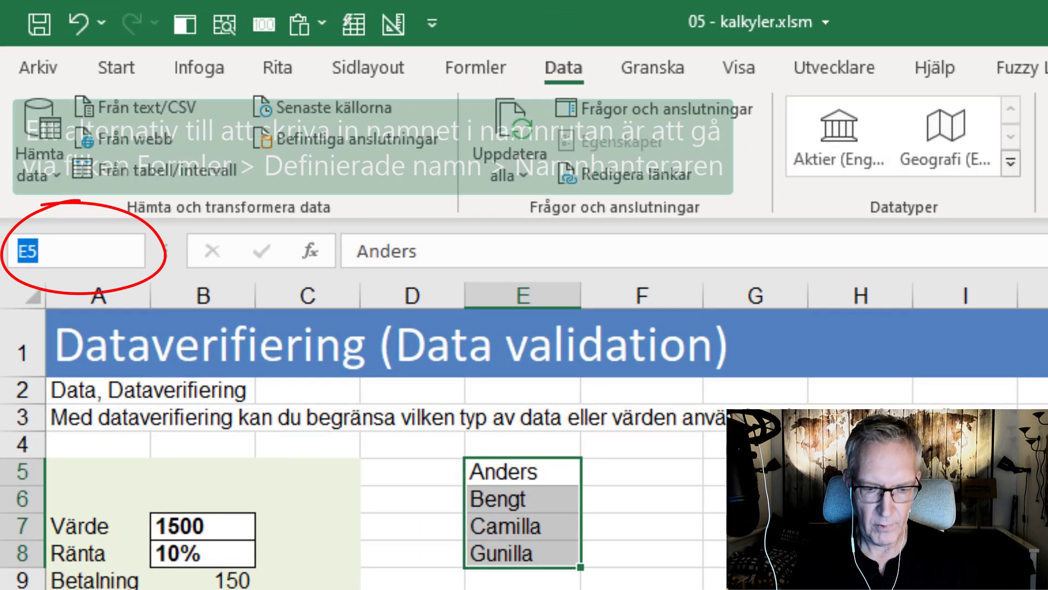
type("c")
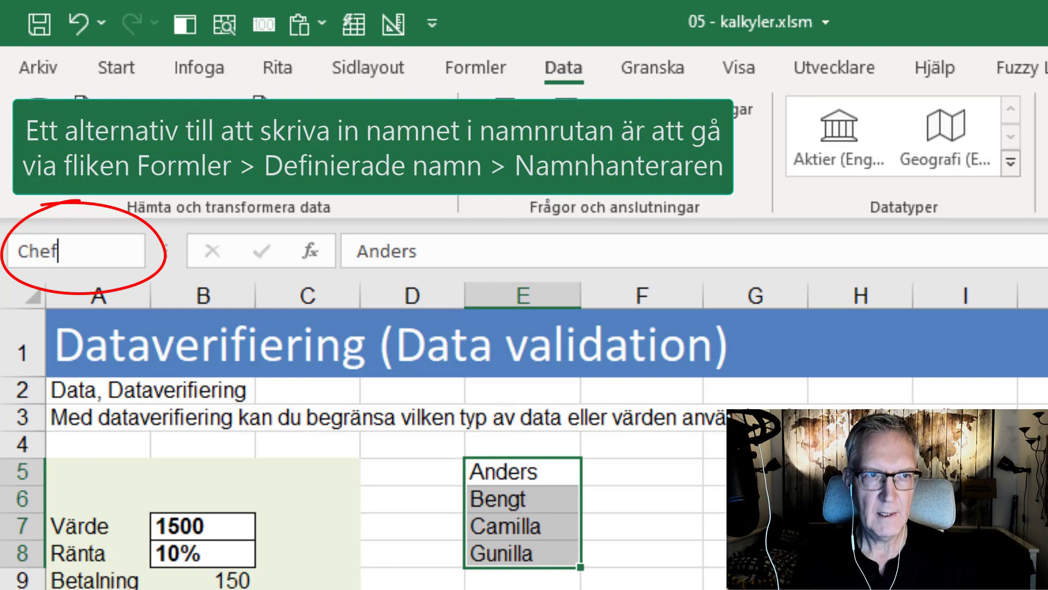
key("Return")
key("Return")
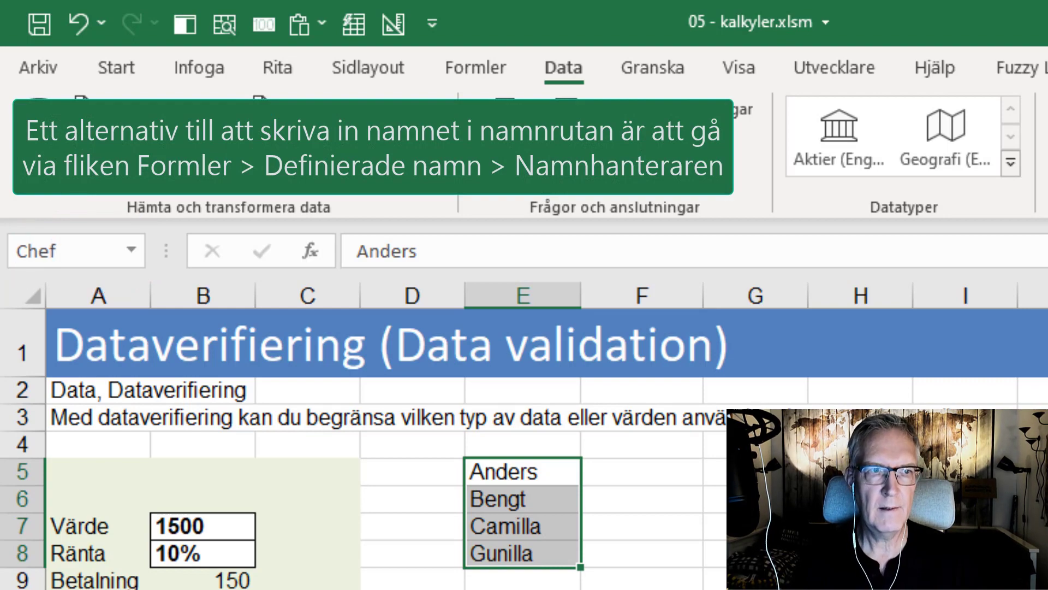
left_click_drag(765, 500, 767, 525)
left_click(852, 526)
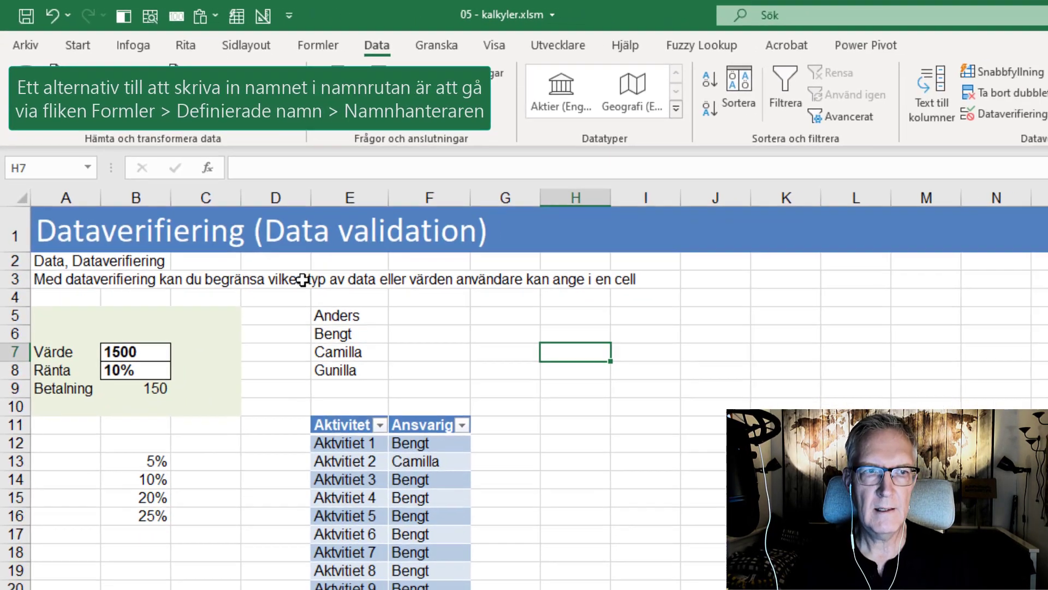
Go to the defined name Chef to check which cells it covers
left_click(88, 167)
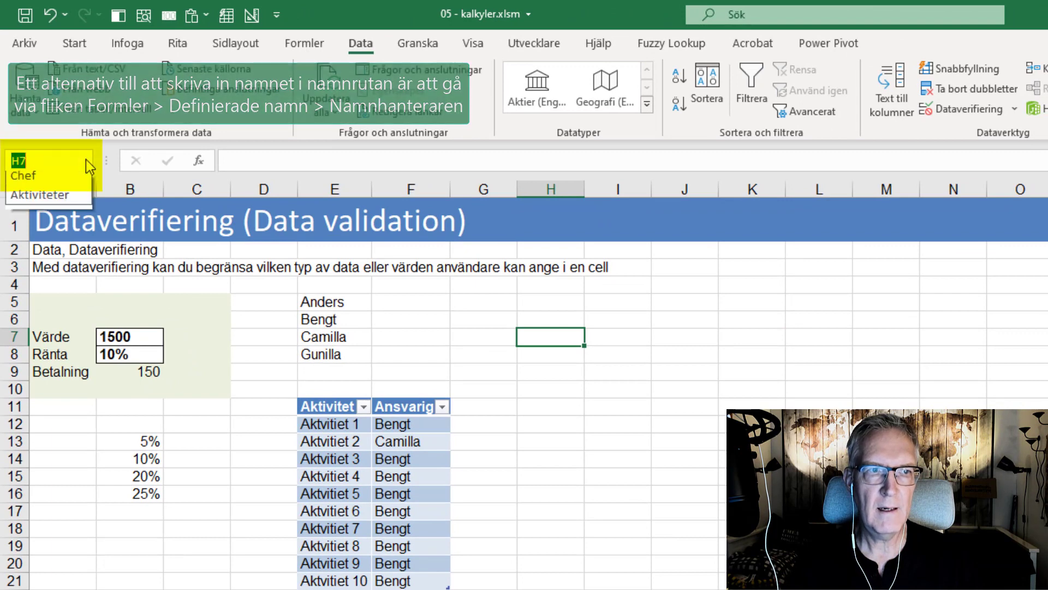
left_click(58, 181)
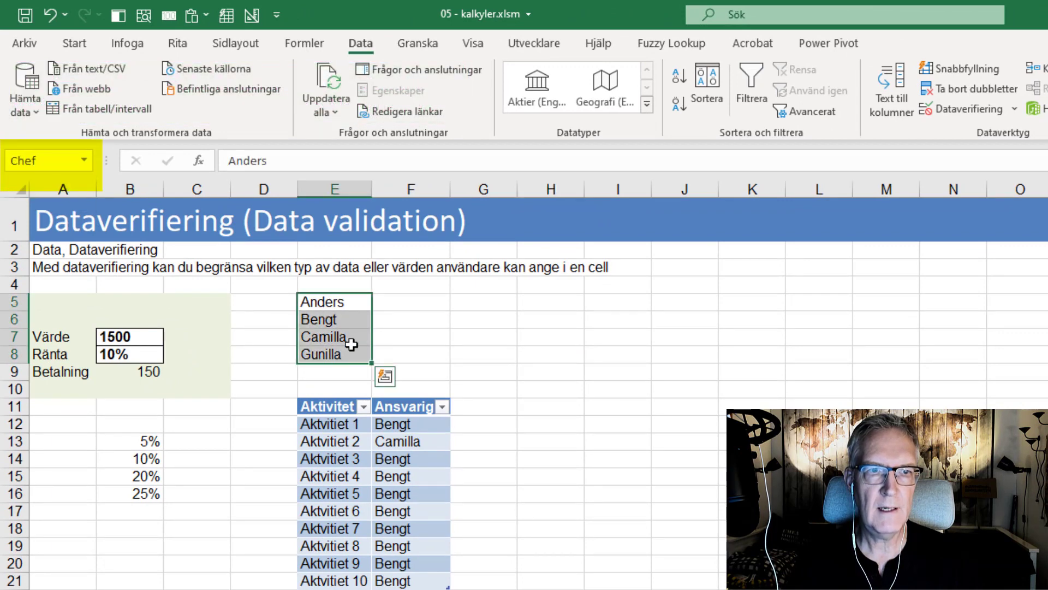
left_click(543, 420)
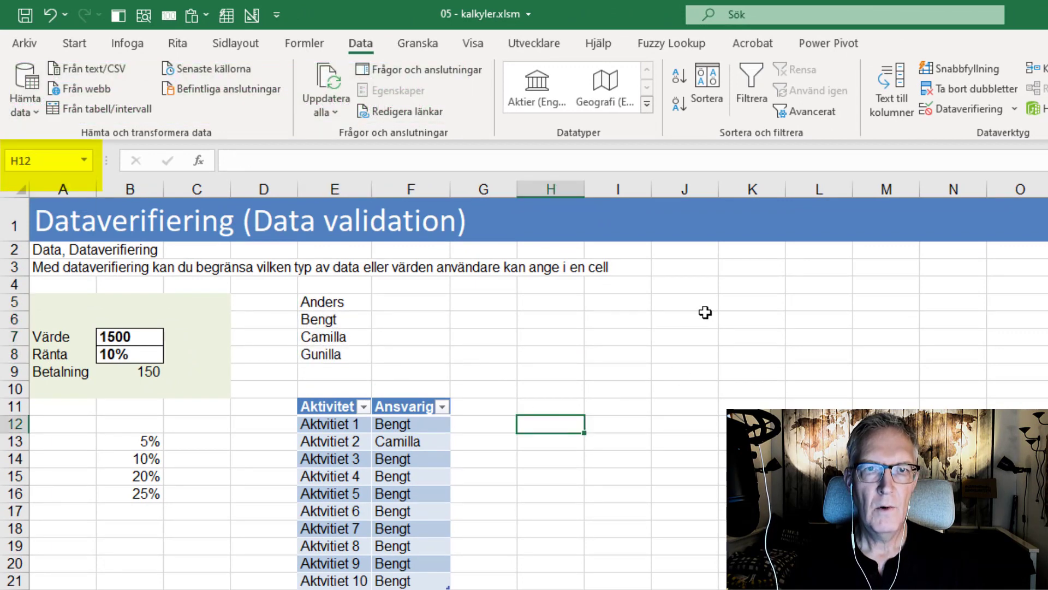
Change the list validation source for F12:F21 in the Ansvarig column to =Chef
left_click_drag(411, 426, 437, 579)
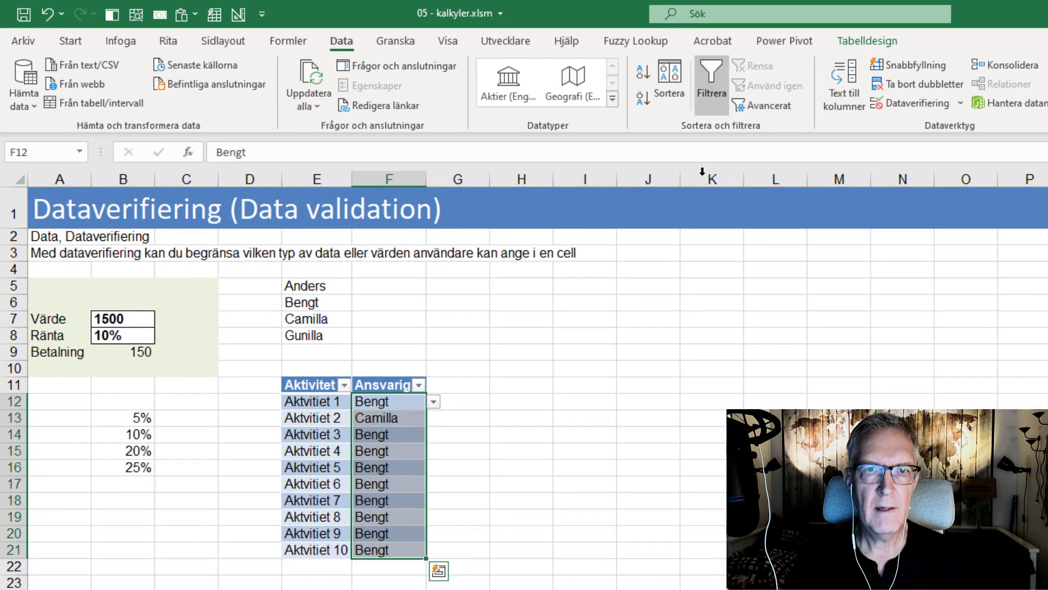
left_click(909, 103)
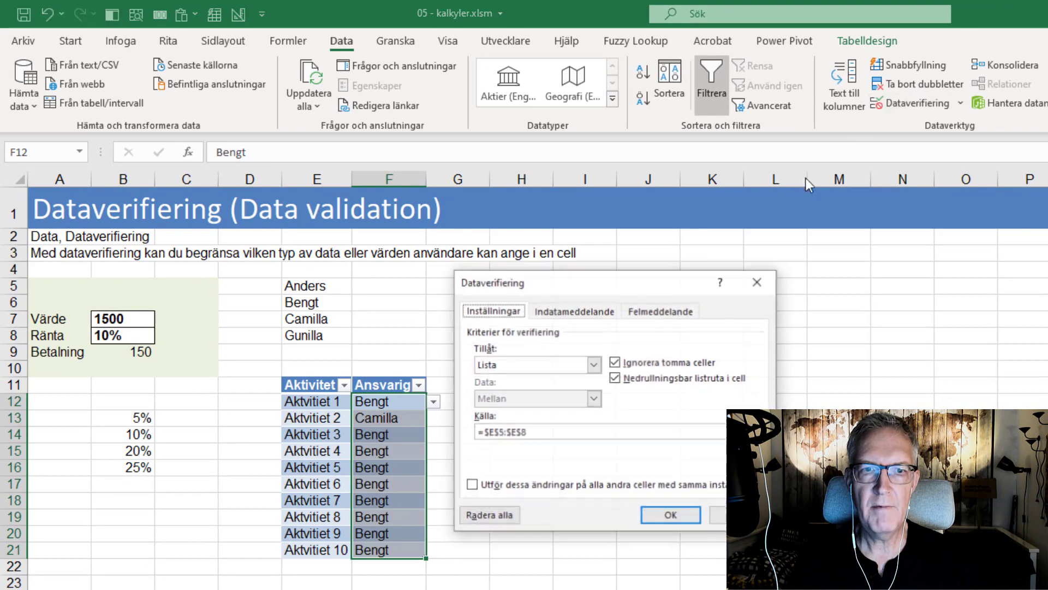
left_click_drag(544, 433, 473, 437)
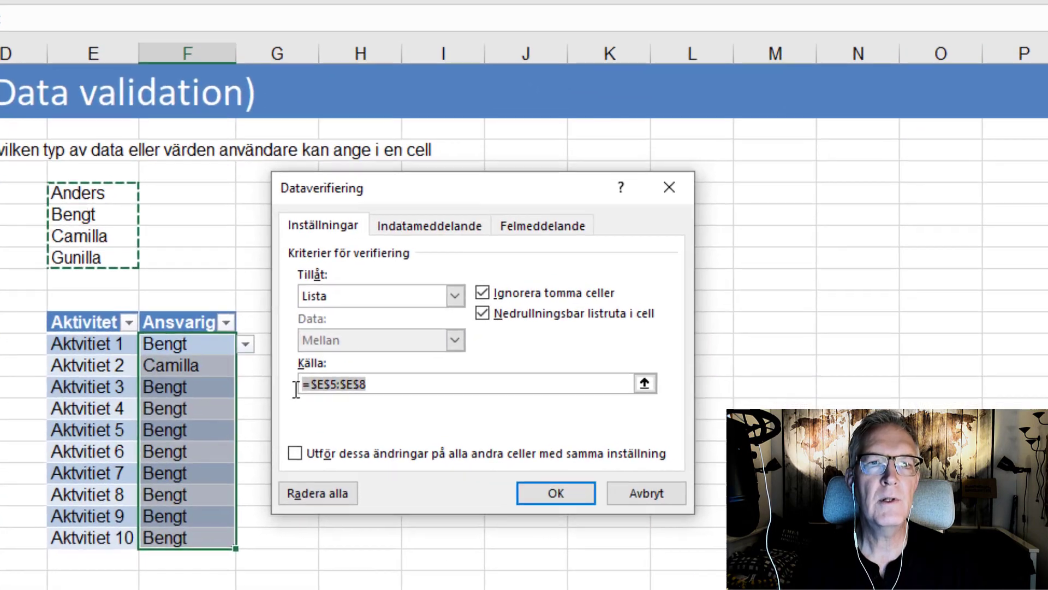
key("Delete")
type("=Chef")
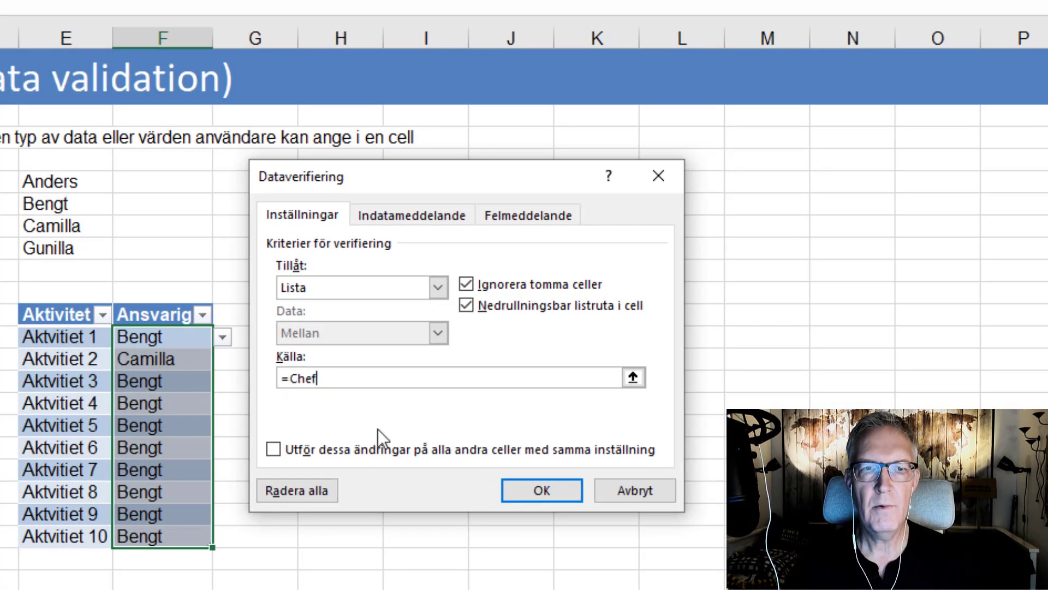
left_click(562, 493)
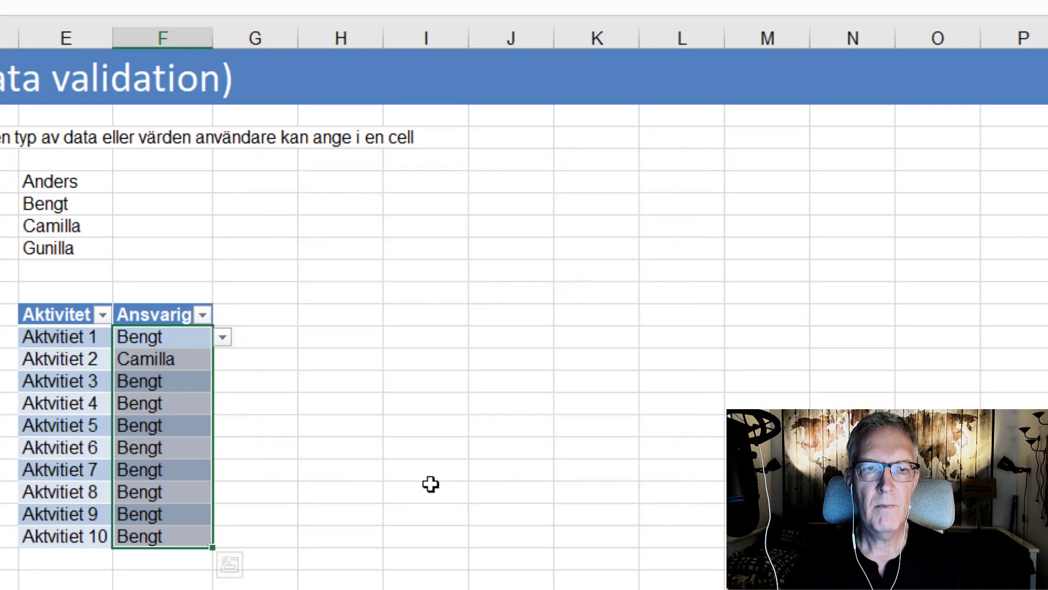
Test the drop-down list in F12 by choosing the second name
left_click(222, 337)
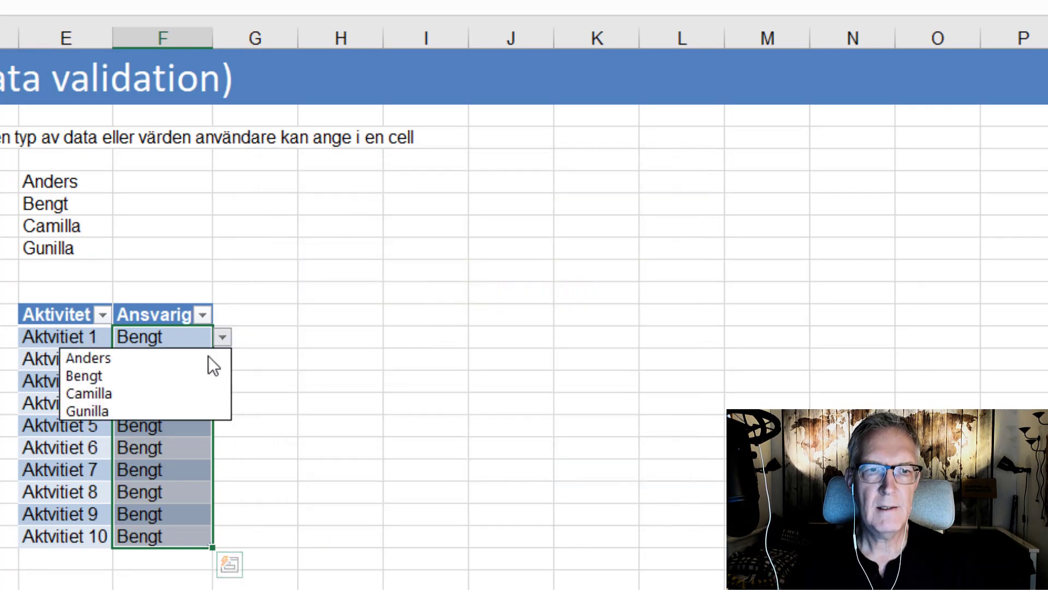
left_click(181, 377)
left_click(179, 389)
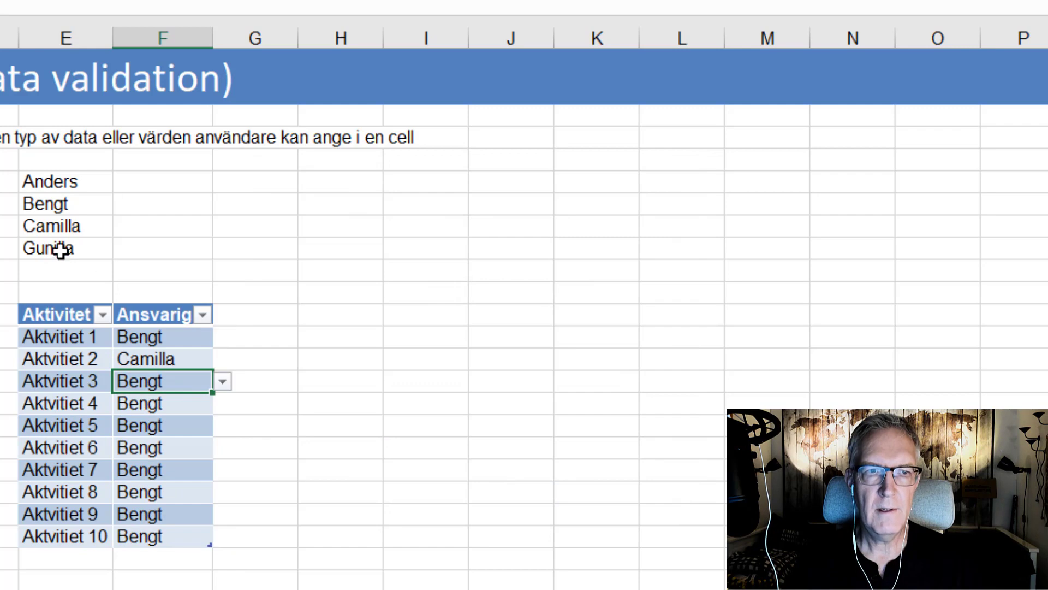